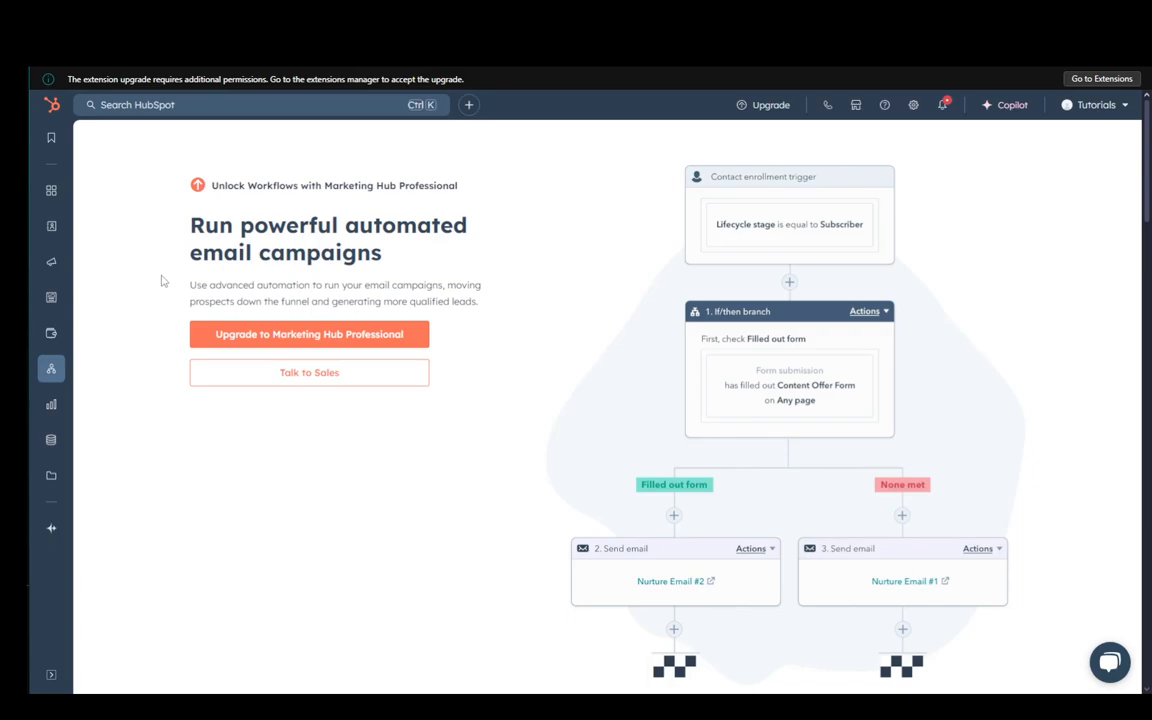
# Open the Forms page of the Marketing section
pyautogui.moveTo(51, 273)
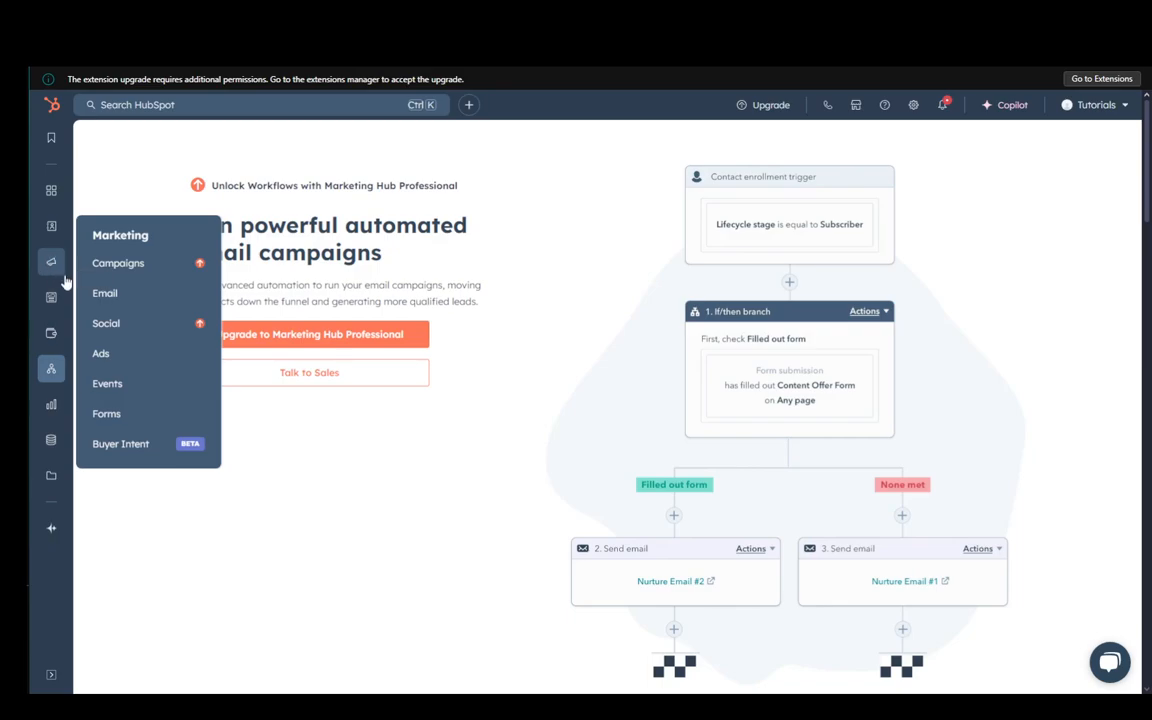
pyautogui.moveTo(64, 203)
pyautogui.click(118, 414)
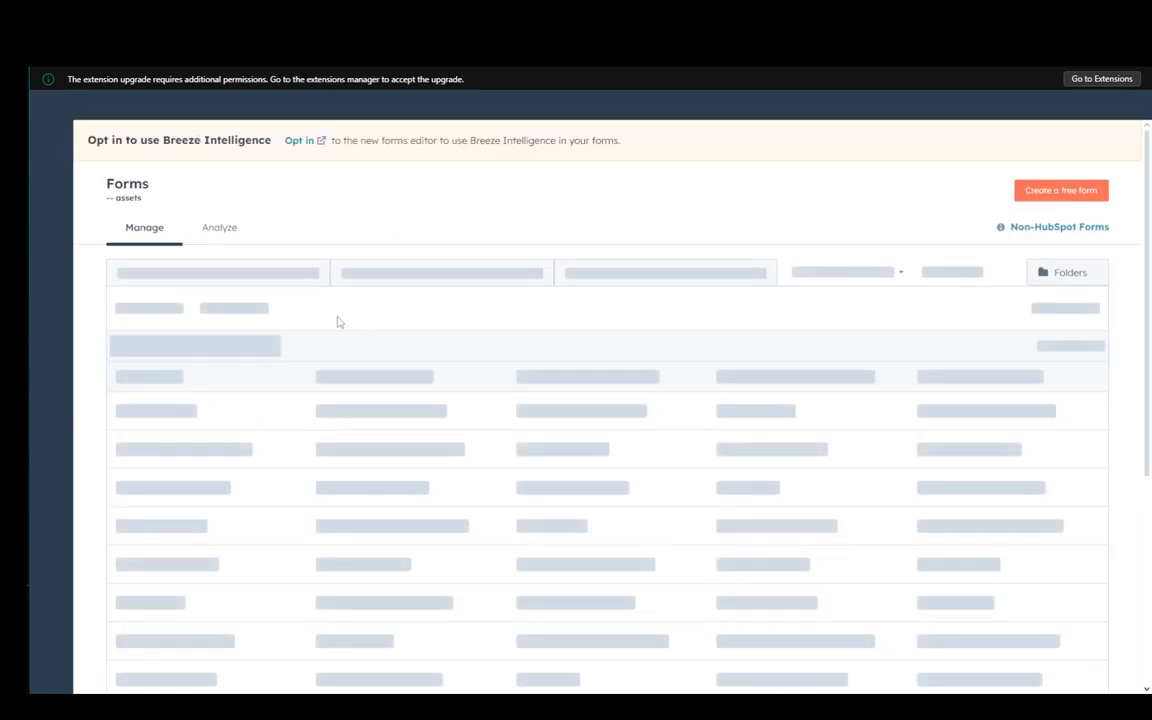
# Look over the Analyze and Manage views of the Forms page
pyautogui.click(217, 236)
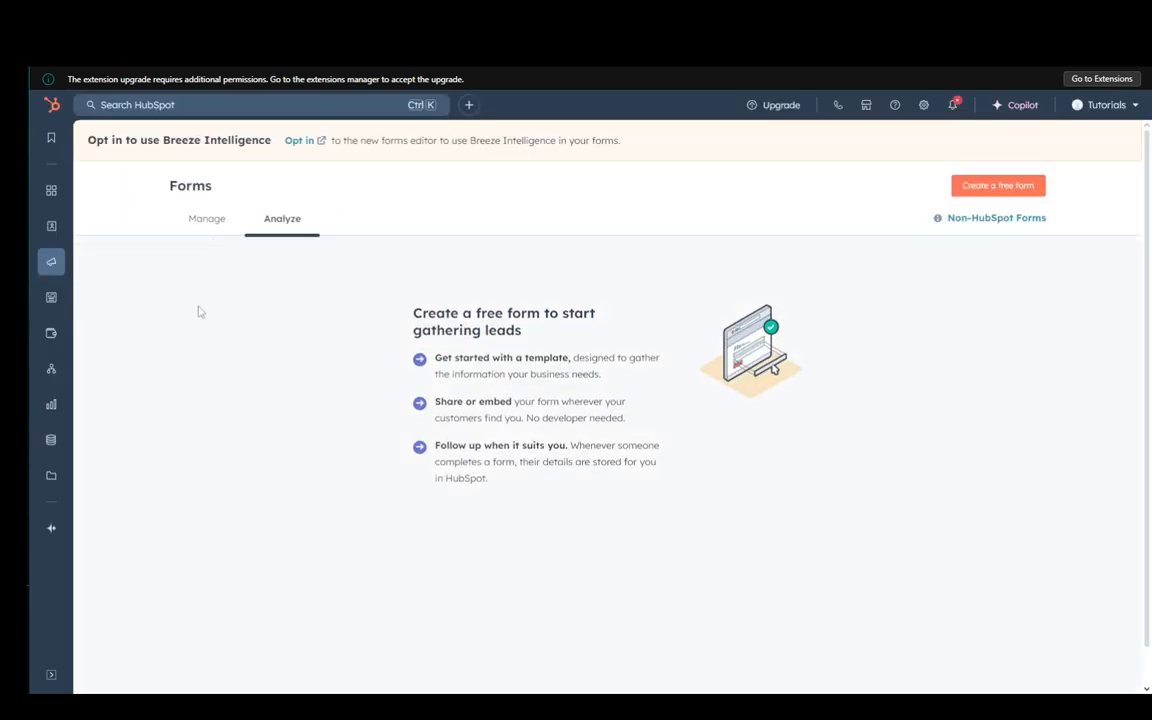
pyautogui.click(181, 208)
pyautogui.click(230, 212)
pyautogui.click(212, 223)
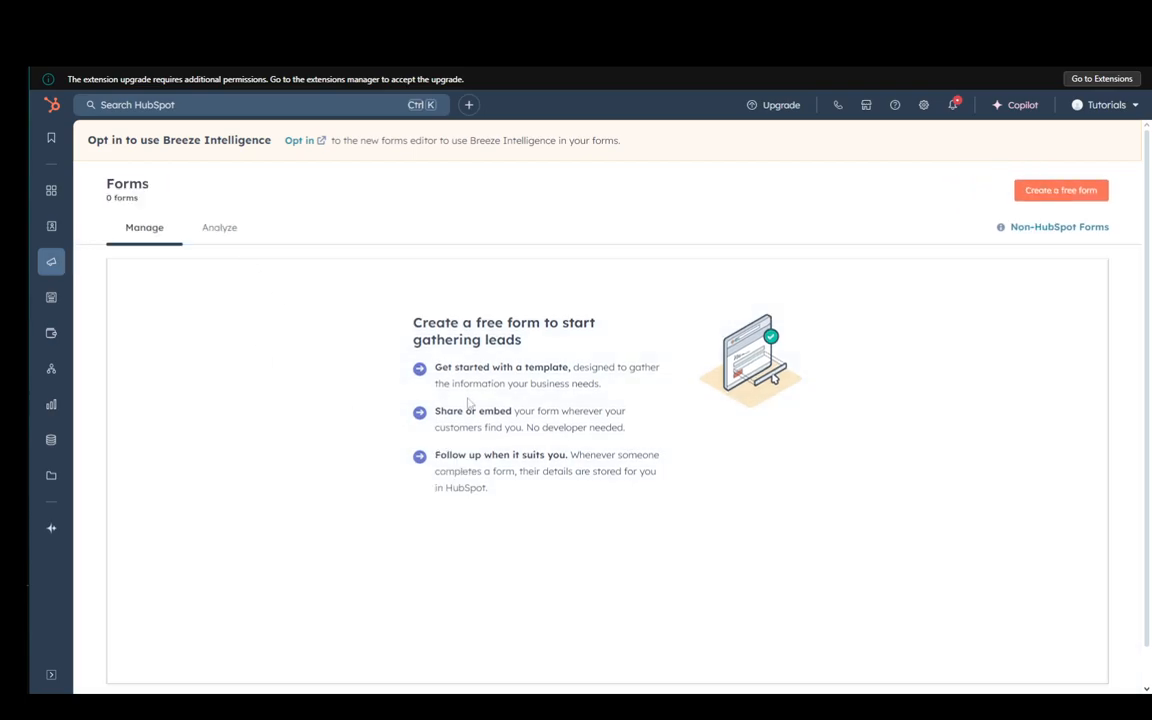
pyautogui.click(195, 234)
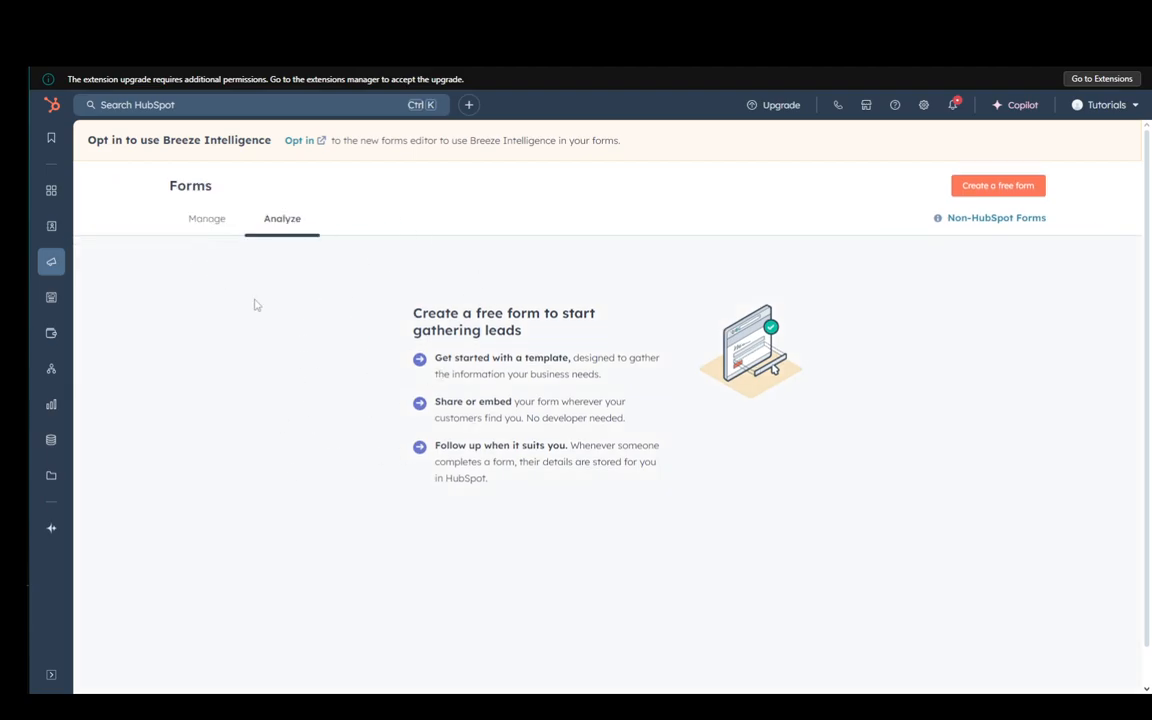
pyautogui.click(199, 208)
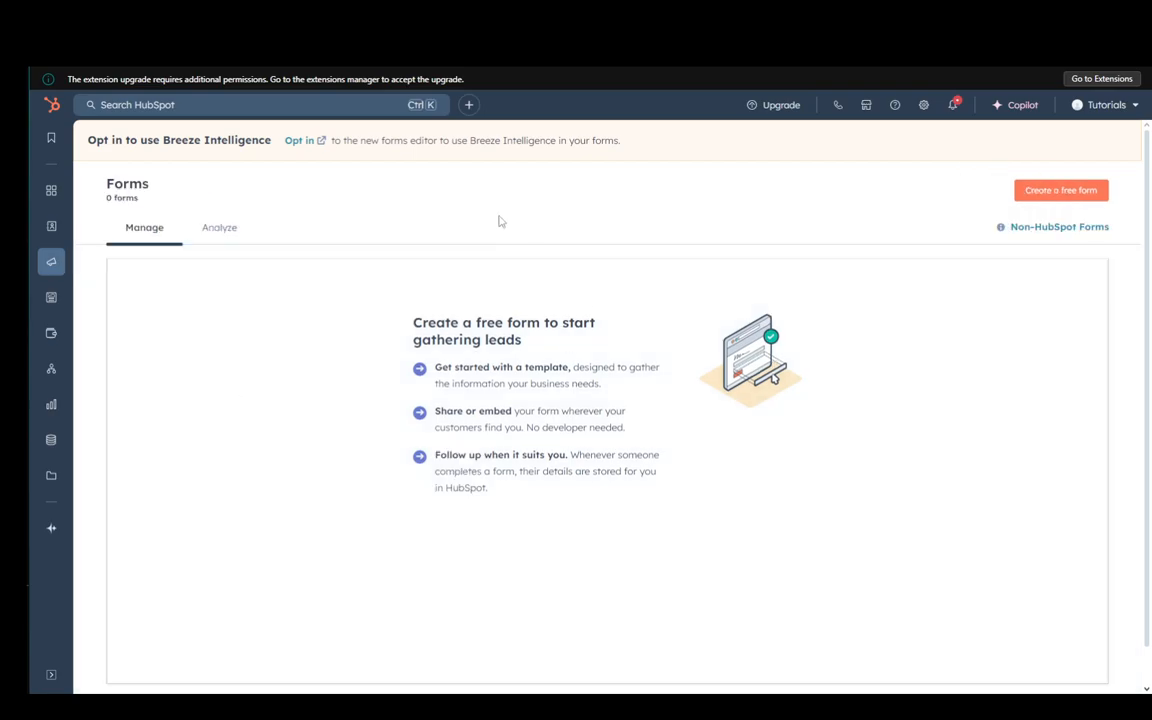
# Create a free form without the guided setup, using the Pop-up box form type
pyautogui.click(1060, 190)
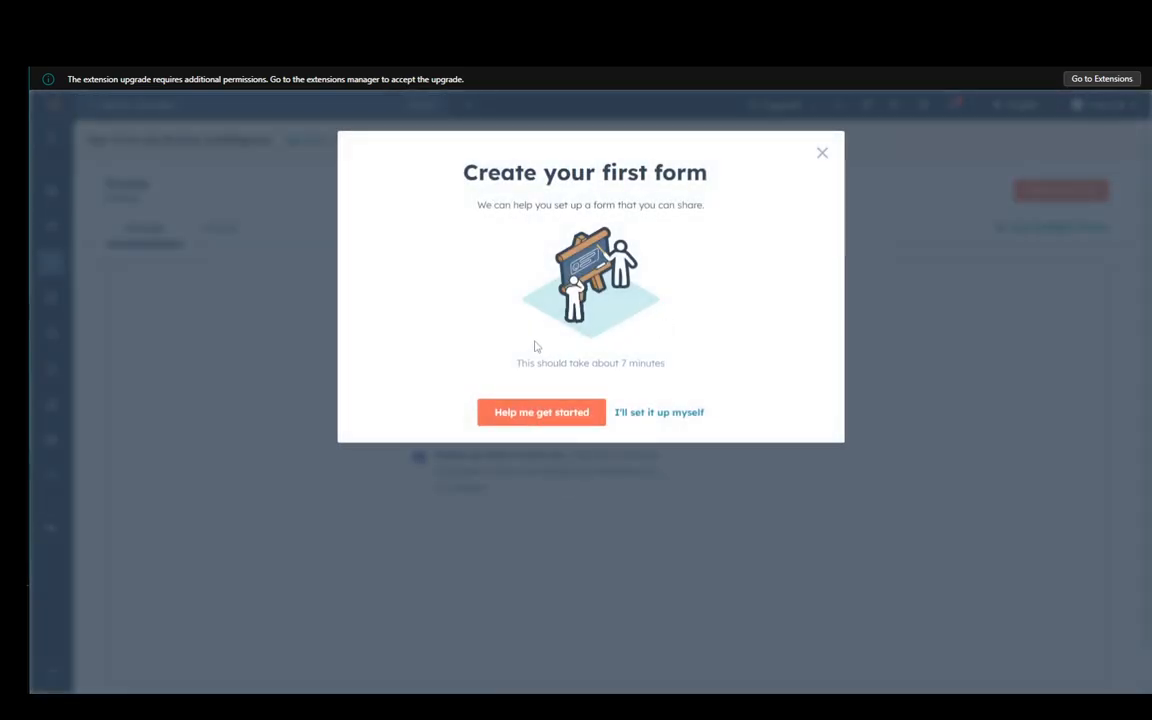
pyautogui.click(666, 413)
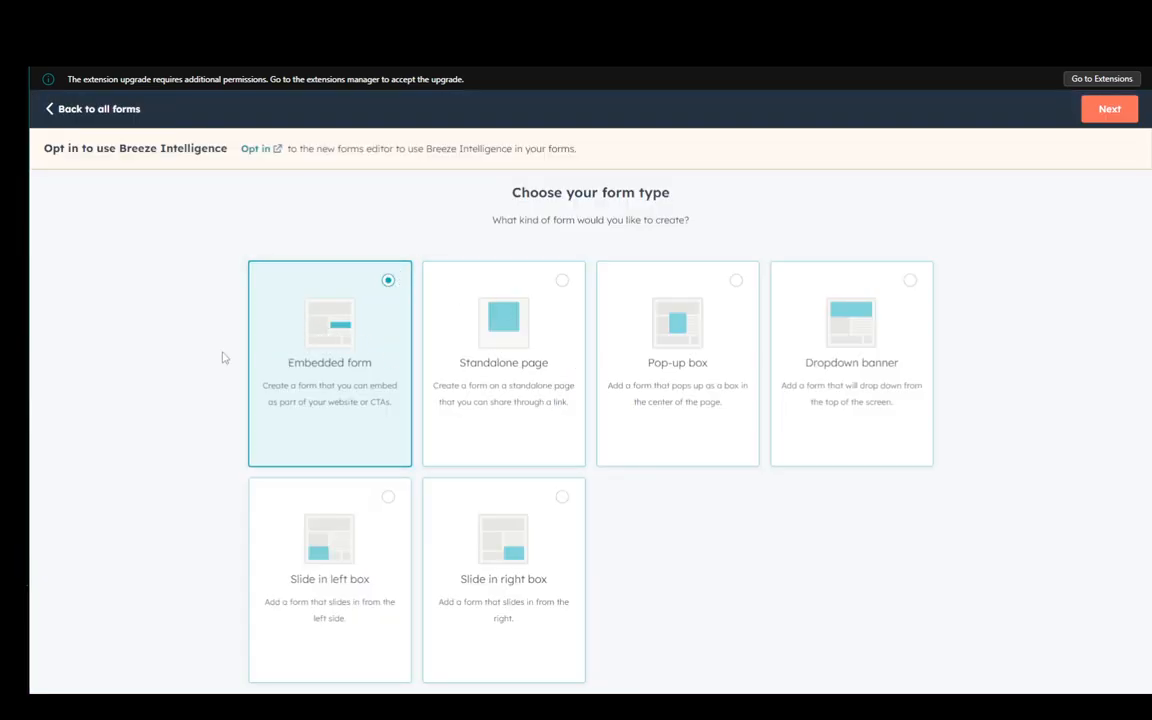
pyautogui.click(520, 345)
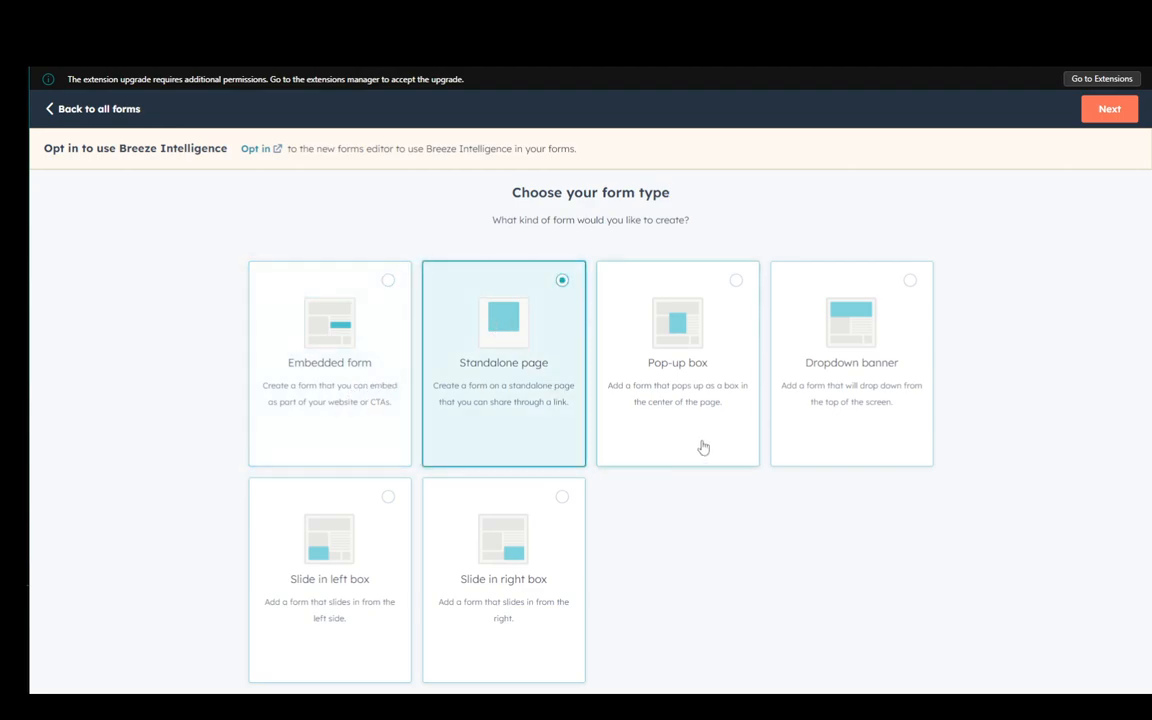
pyautogui.click(843, 342)
pyautogui.click(360, 550)
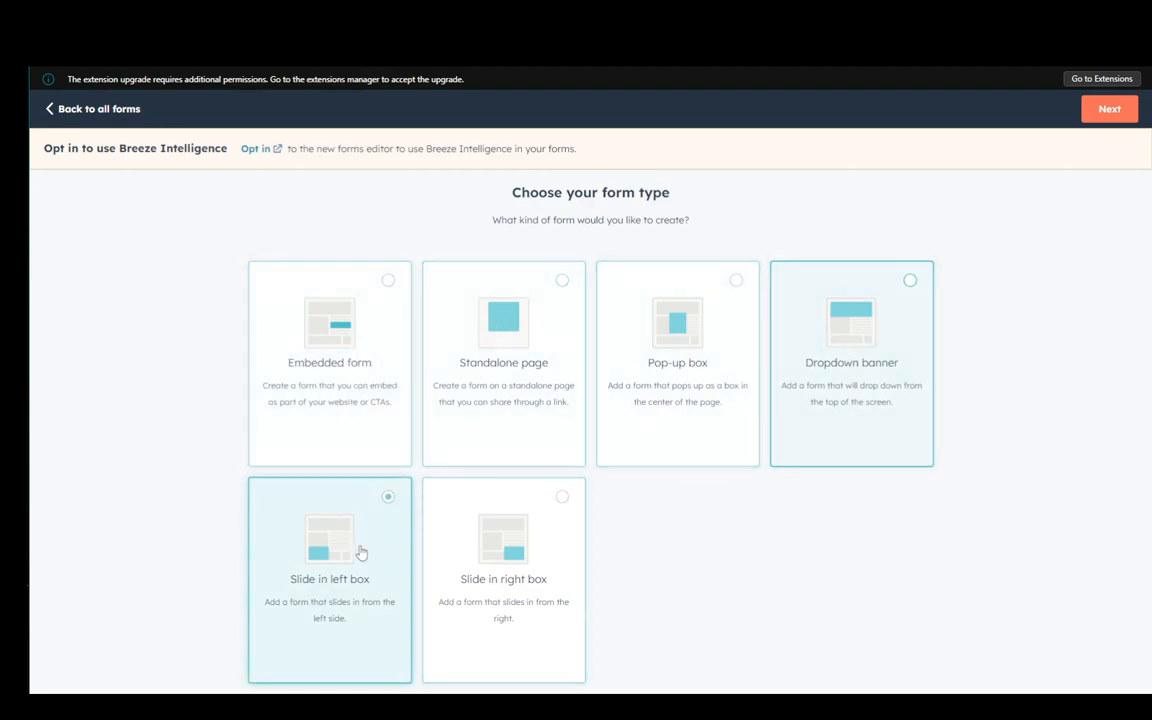
pyautogui.click(530, 541)
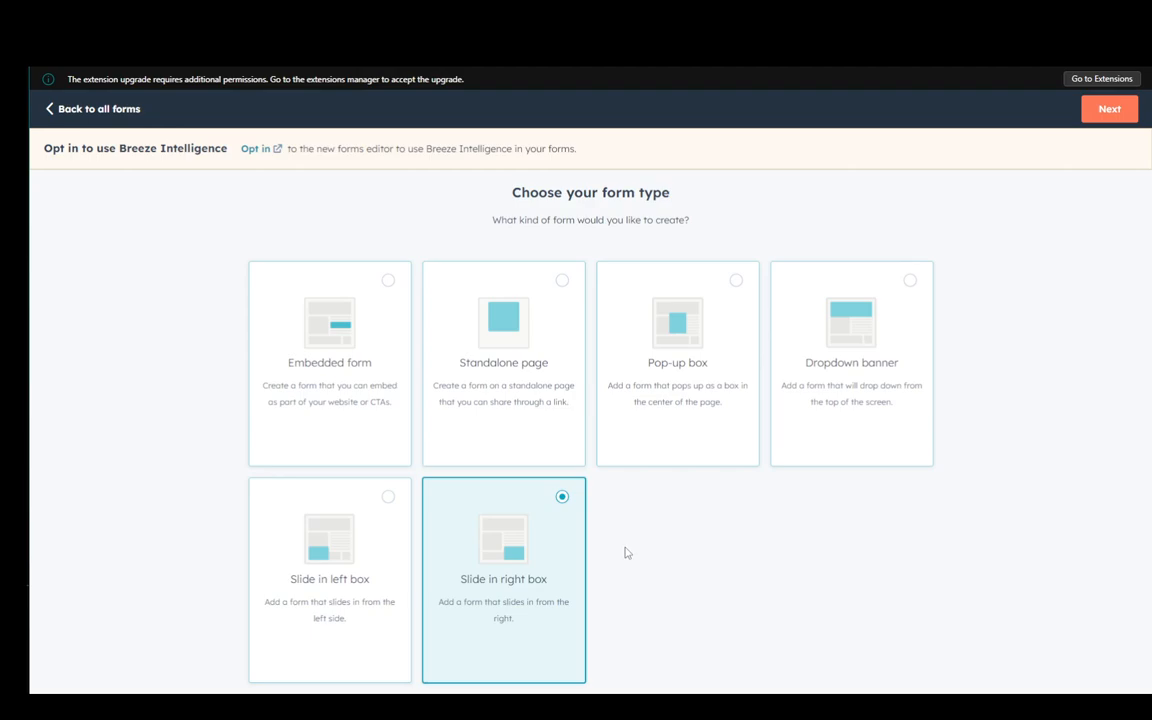
pyautogui.click(503, 345)
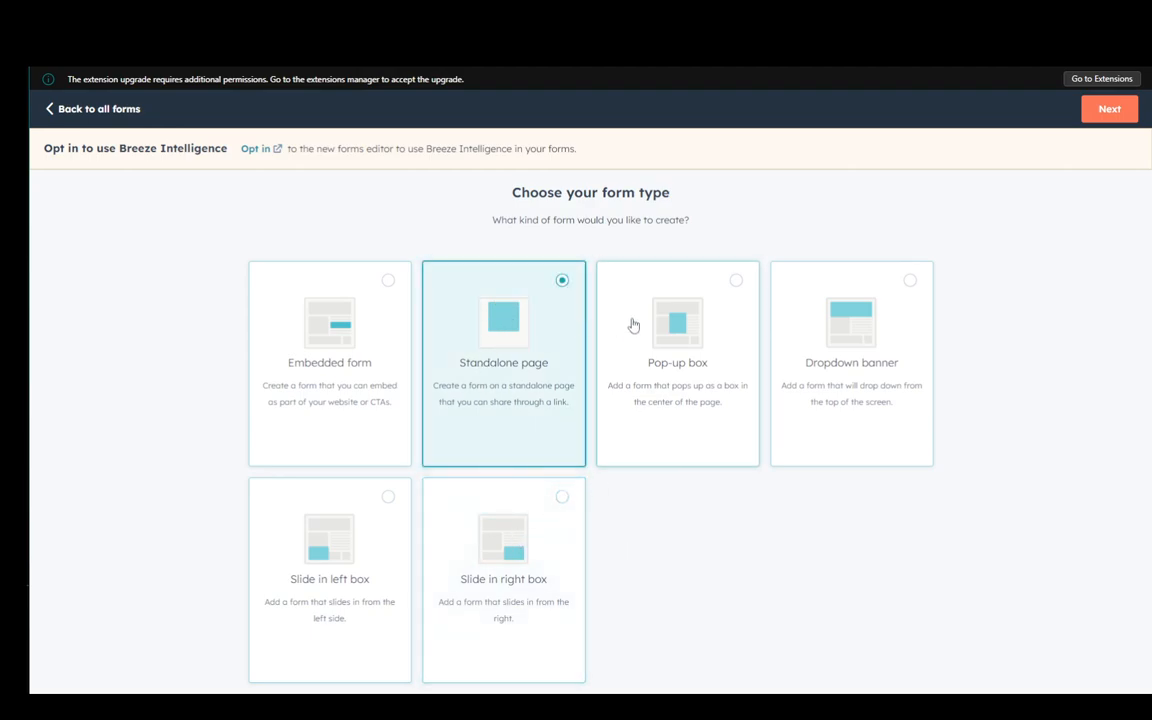
pyautogui.click(688, 418)
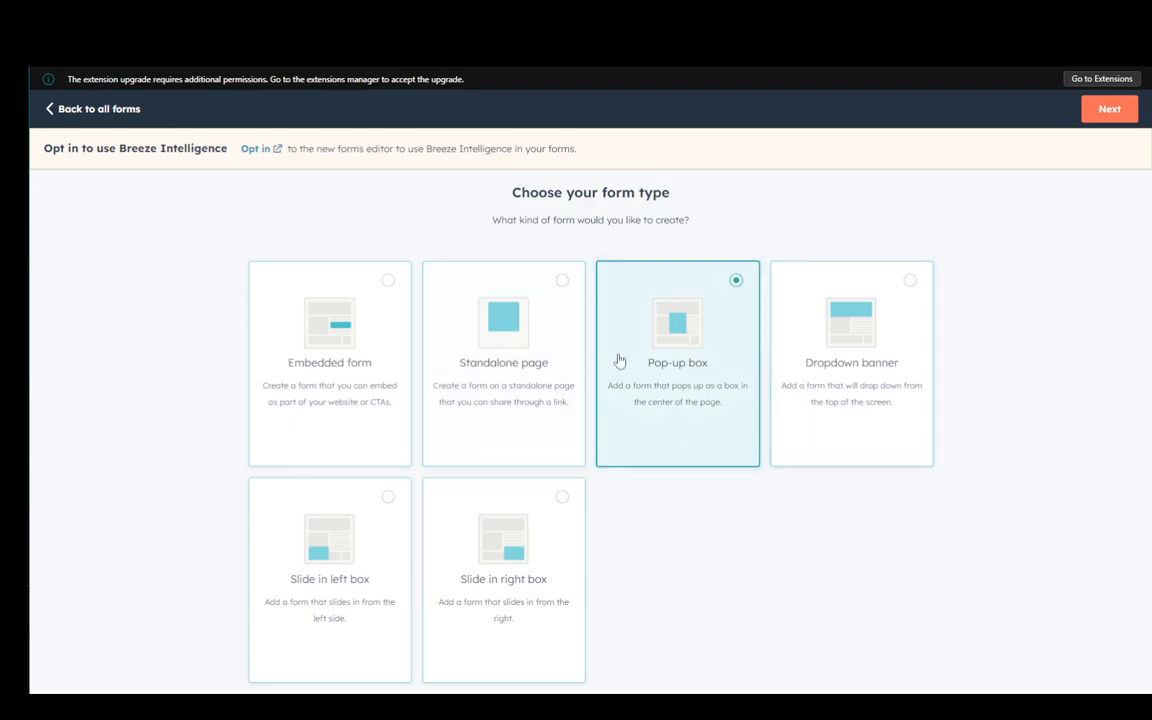
pyautogui.click(1105, 112)
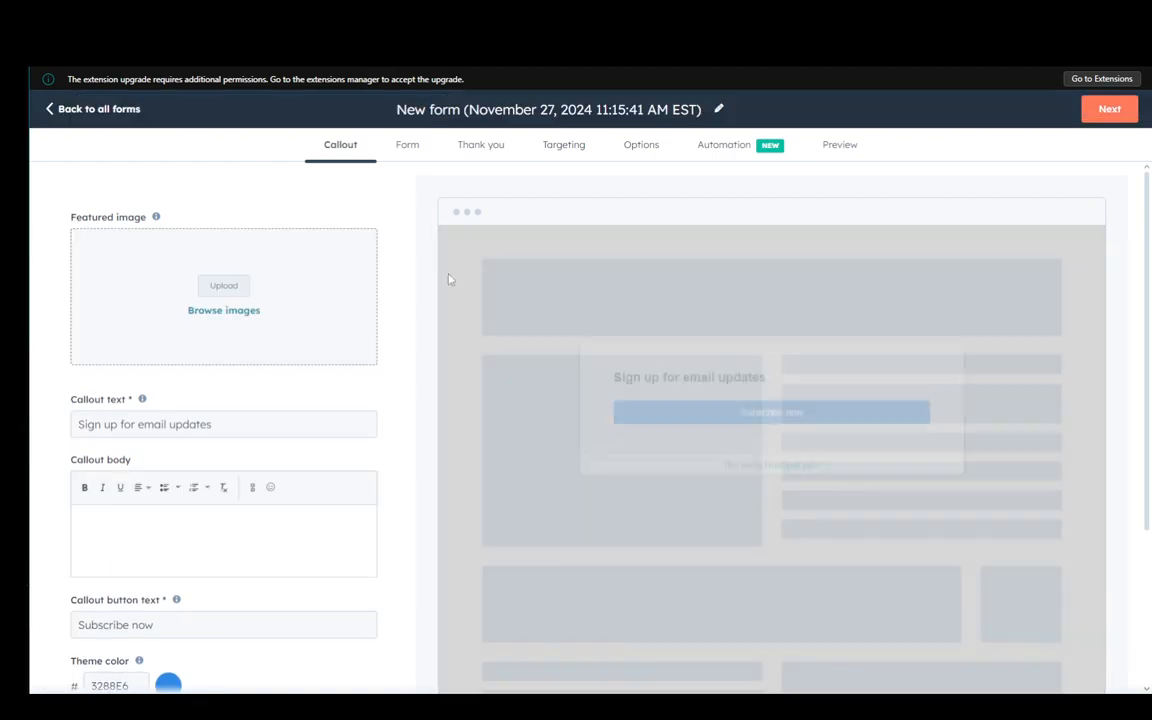
# Examine the callout settings and the preview of the pop-up form
pyautogui.scroll(-2, 753, 435)
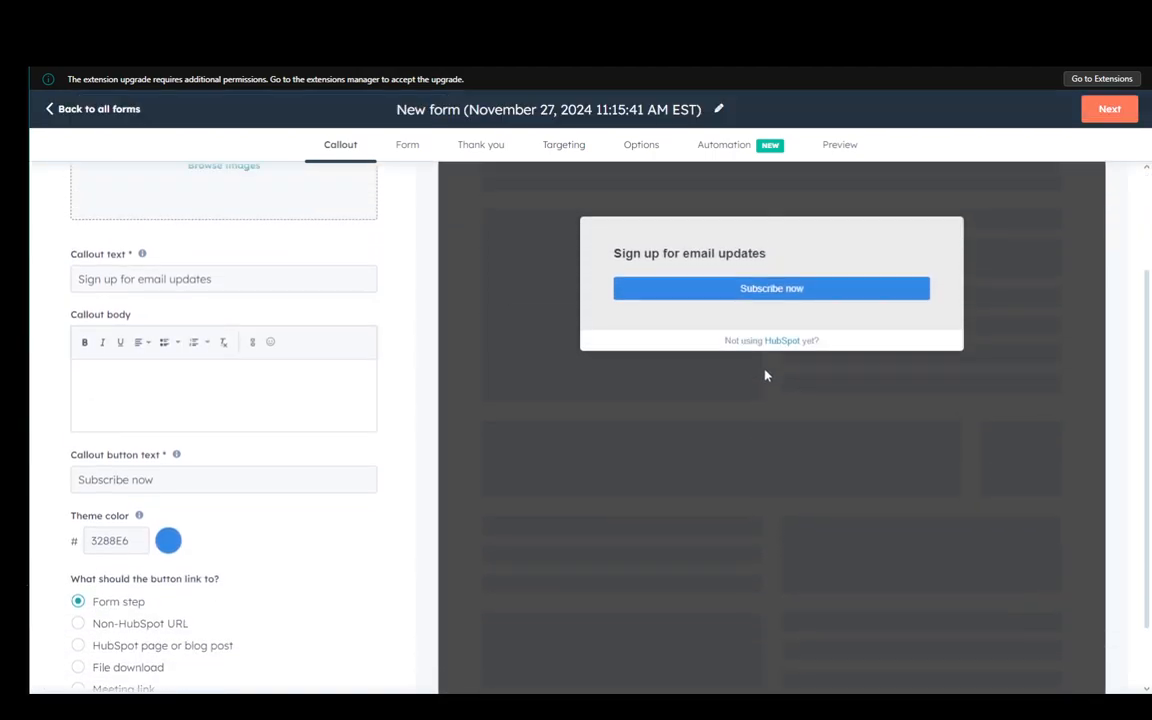
pyautogui.scroll(2, 766, 375)
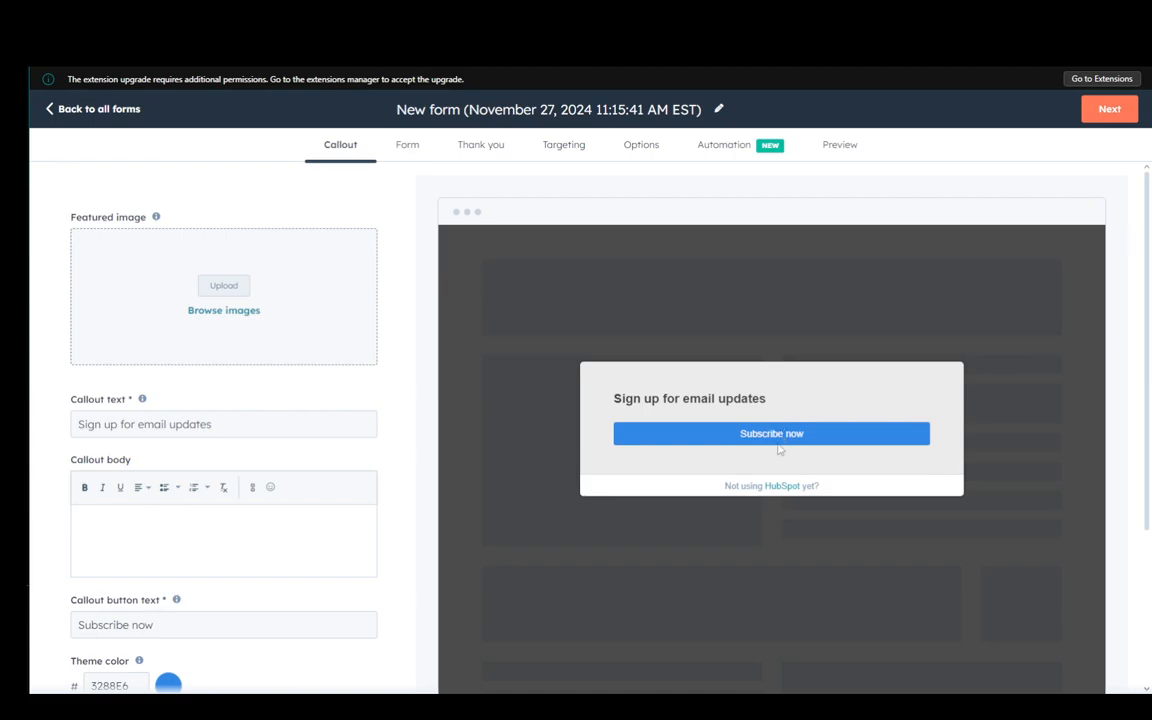
pyautogui.moveTo(780, 450); pyautogui.dragTo(627, 452)
pyautogui.click(816, 366)
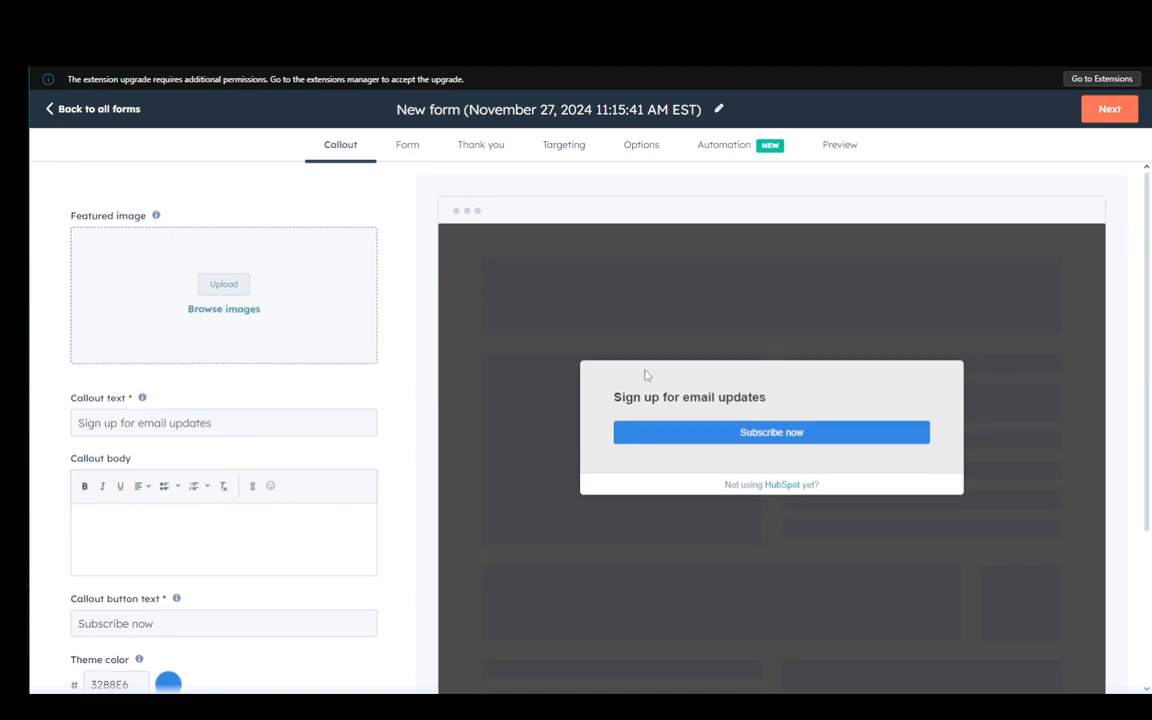
pyautogui.scroll(-3, 689, 400)
pyautogui.scroll(3, 712, 462)
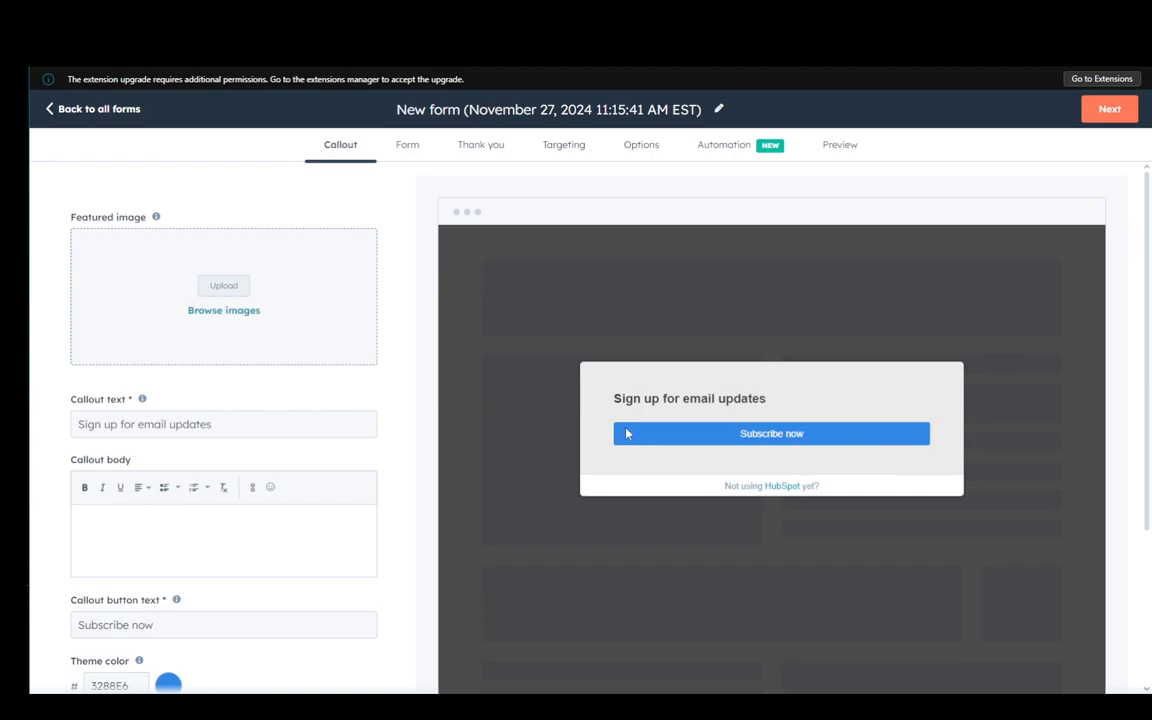
pyautogui.scroll(-2, 196, 467)
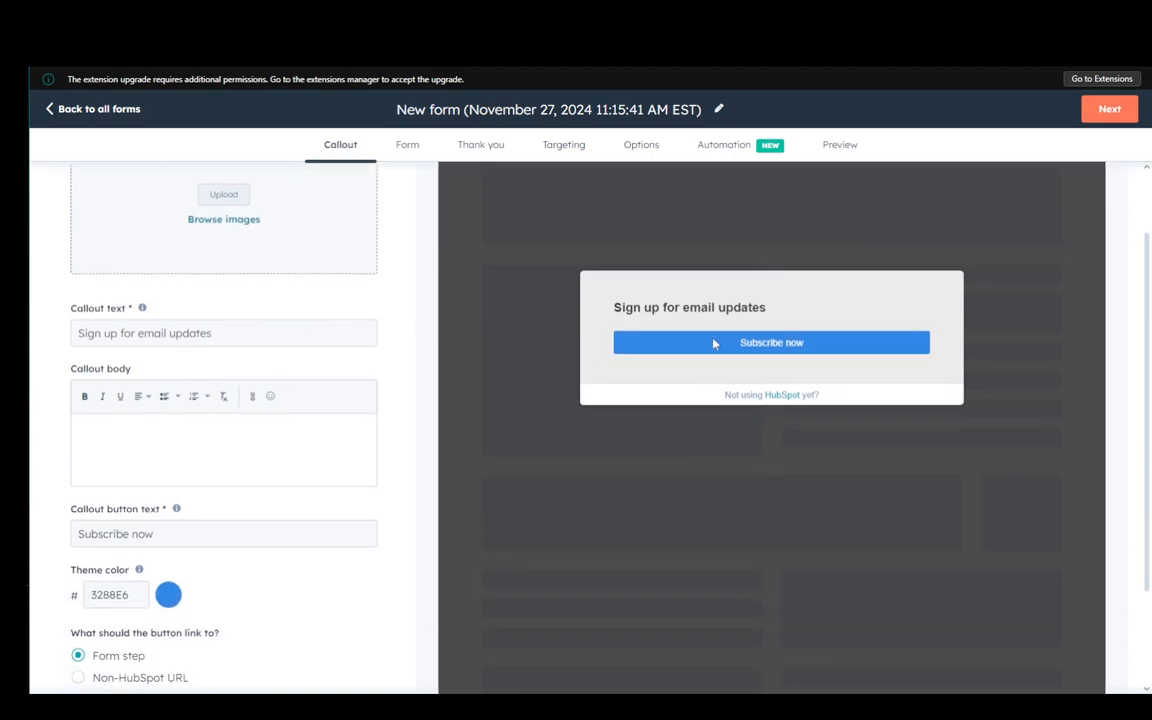
pyautogui.scroll(-2, 690, 420)
pyautogui.scroll(3, 750, 440)
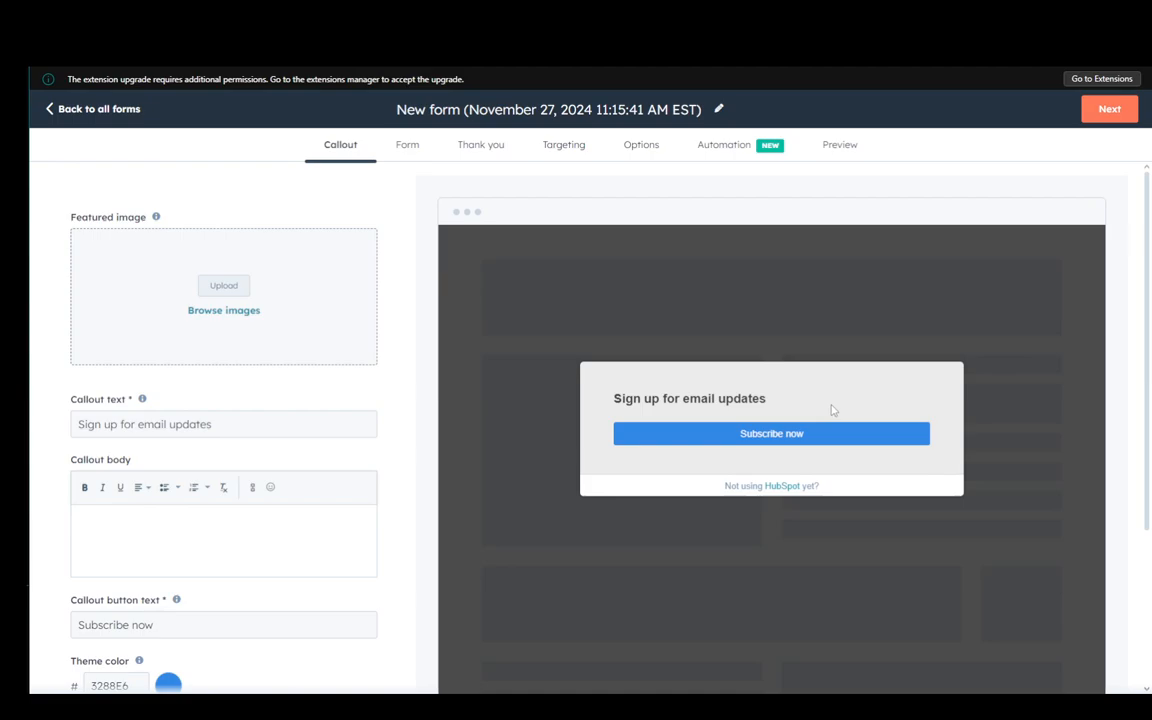
pyautogui.scroll(-3, 737, 477)
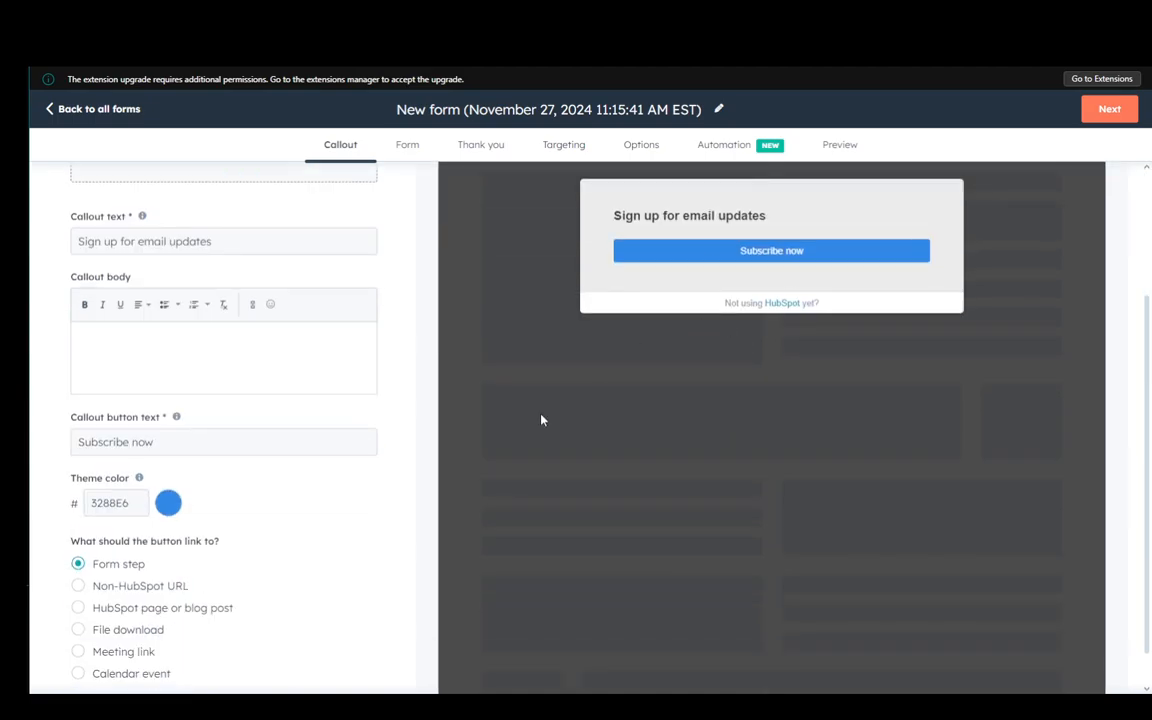
# Set the callout text to "Test" and the callout body to "Test Test Test"
pyautogui.scroll(2, 678, 414)
pyautogui.click(118, 333)
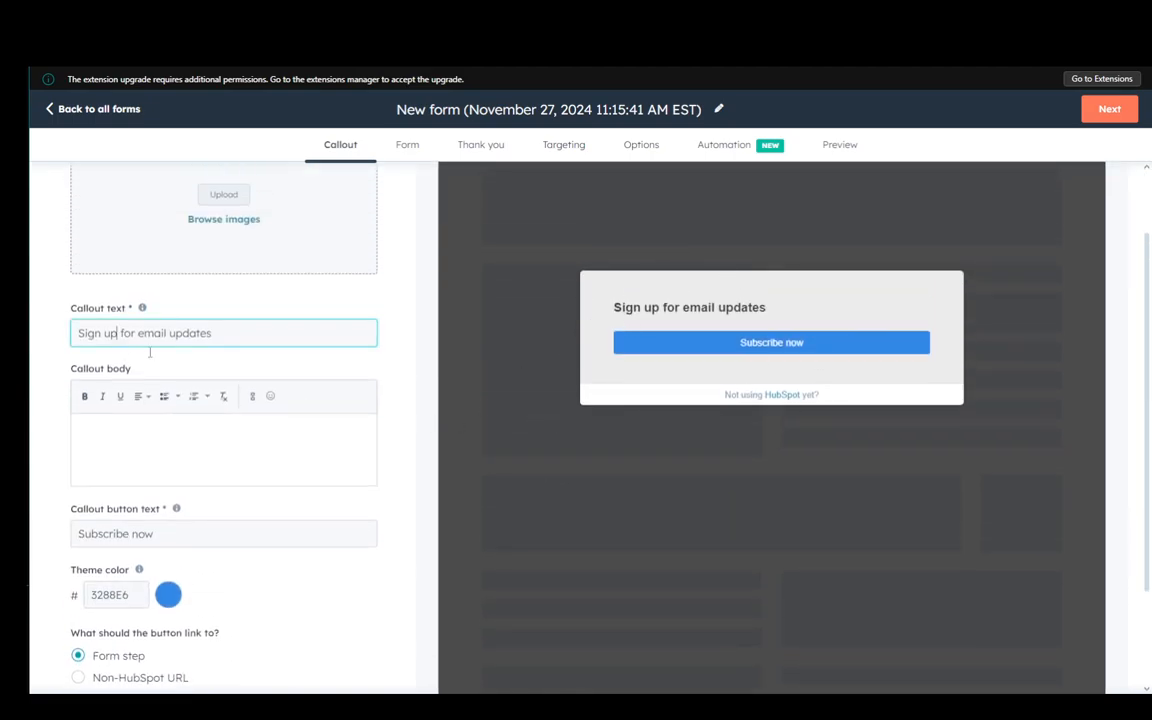
pyautogui.hotkey('ctrl', 'a')
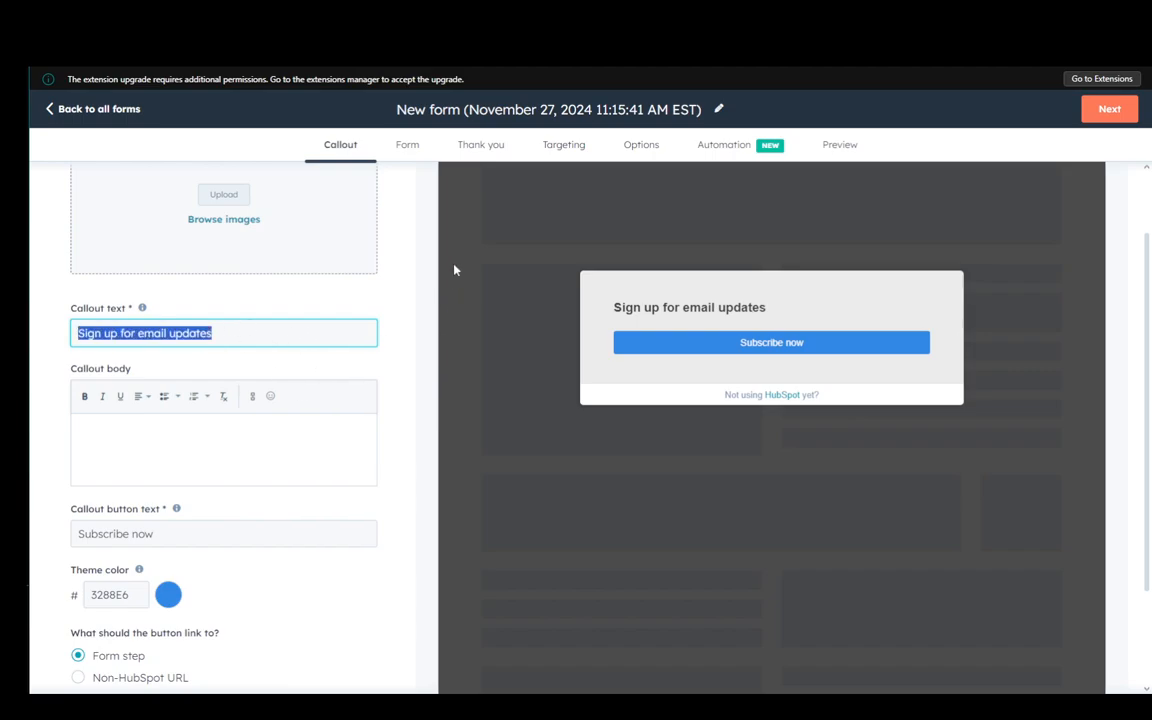
pyautogui.write('Test')
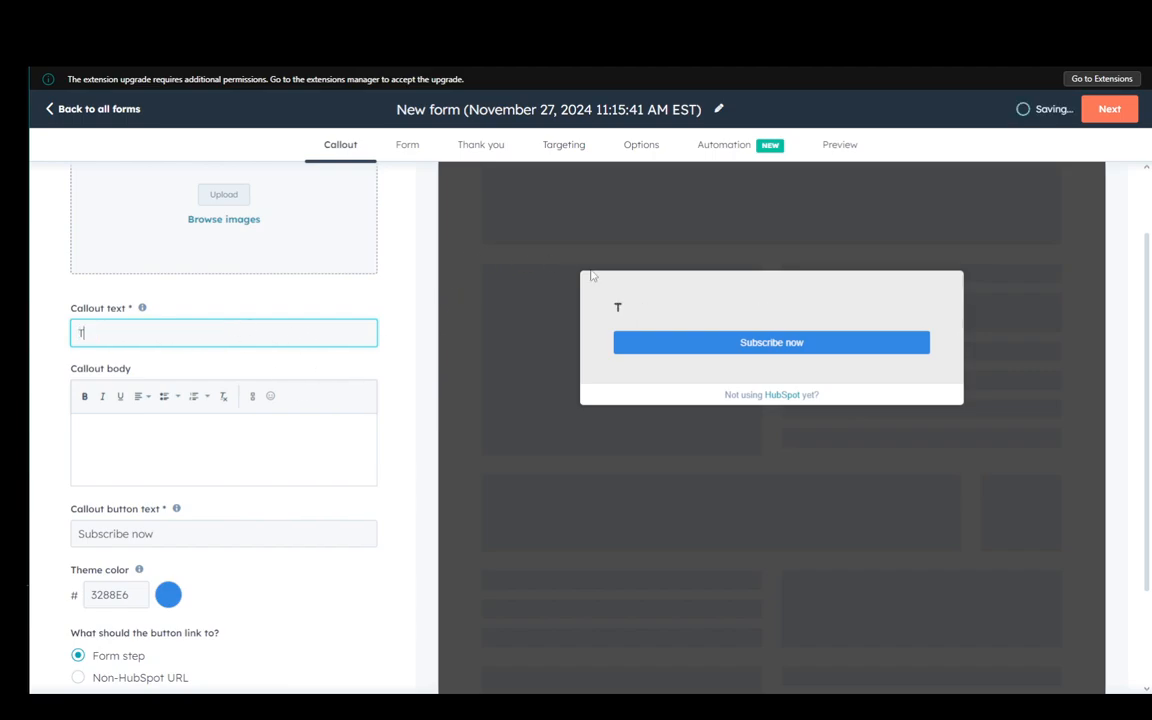
pyautogui.click(422, 296)
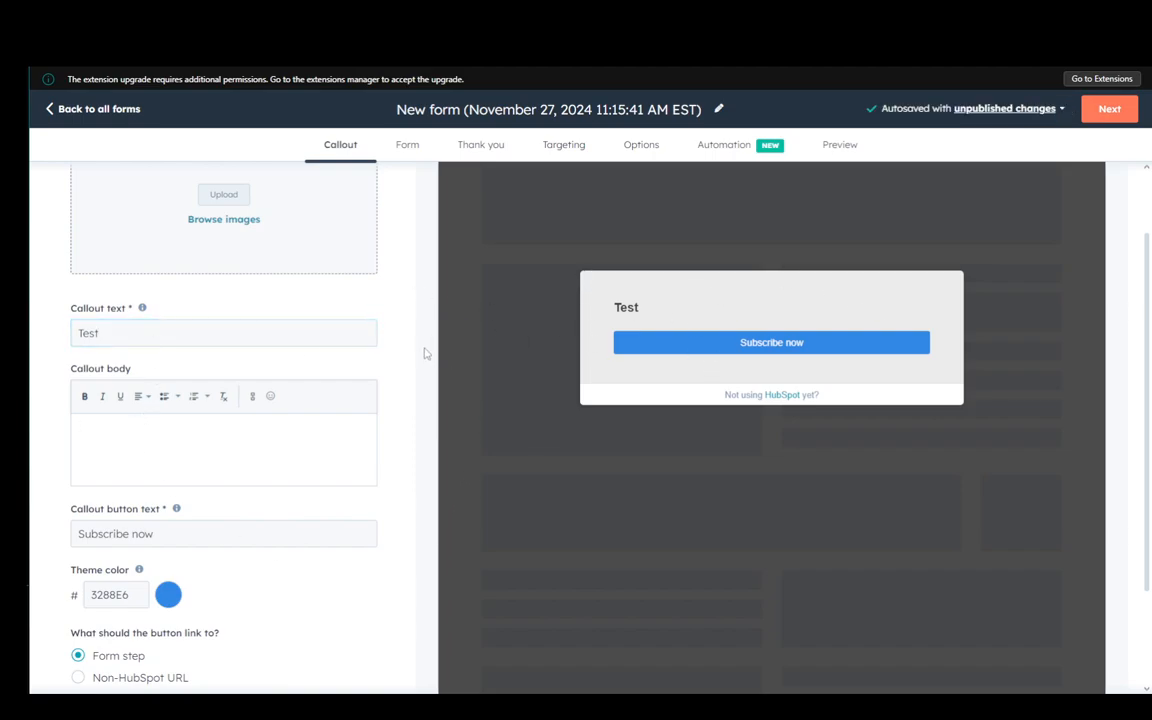
pyautogui.write('Test Test Test')
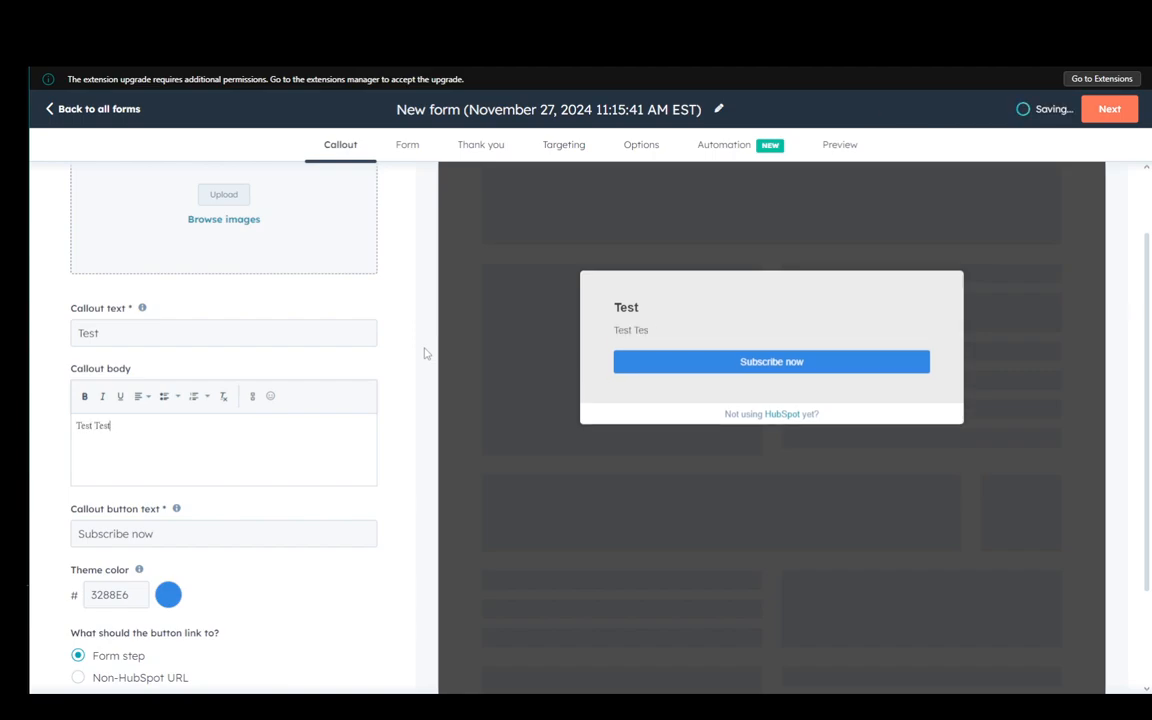
# Set the callout button text to "Test"
pyautogui.click(126, 538)
pyautogui.hotkey('ctrl', 'a')
pyautogui.write('Test')
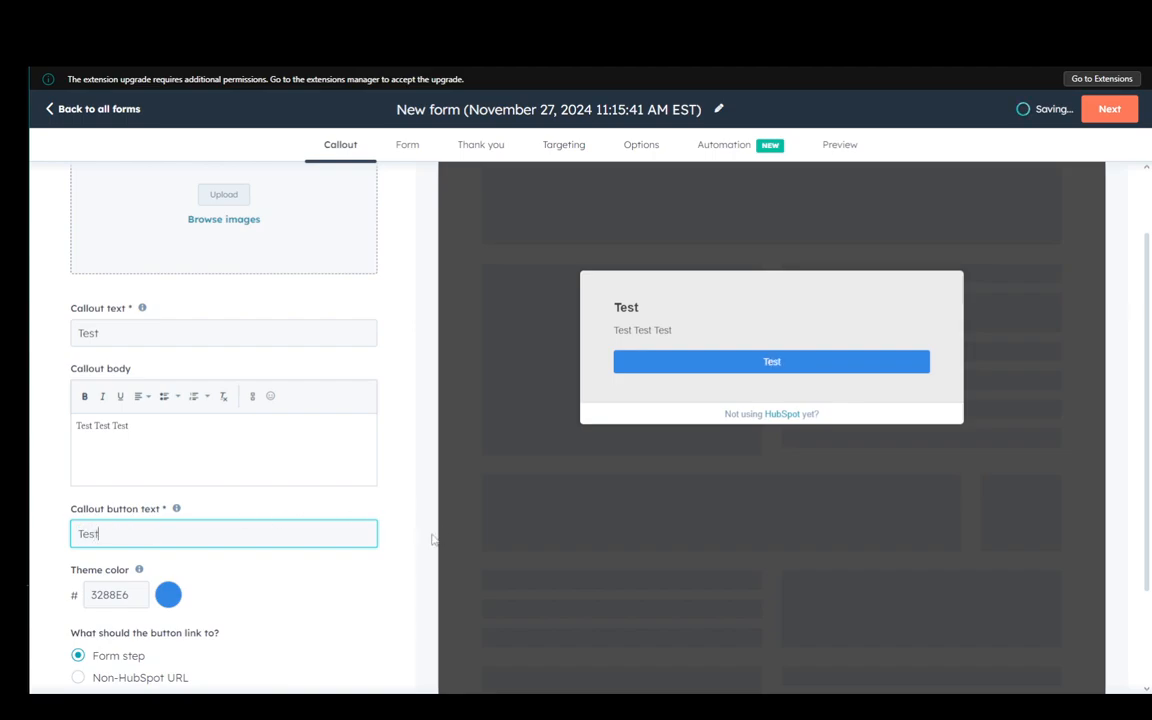
pyautogui.click(432, 540)
# Edit the callout's theme color hex code, trying 3288E4 and 3288f1 and ending with 3288f
pyautogui.scroll(-1, 437, 601)
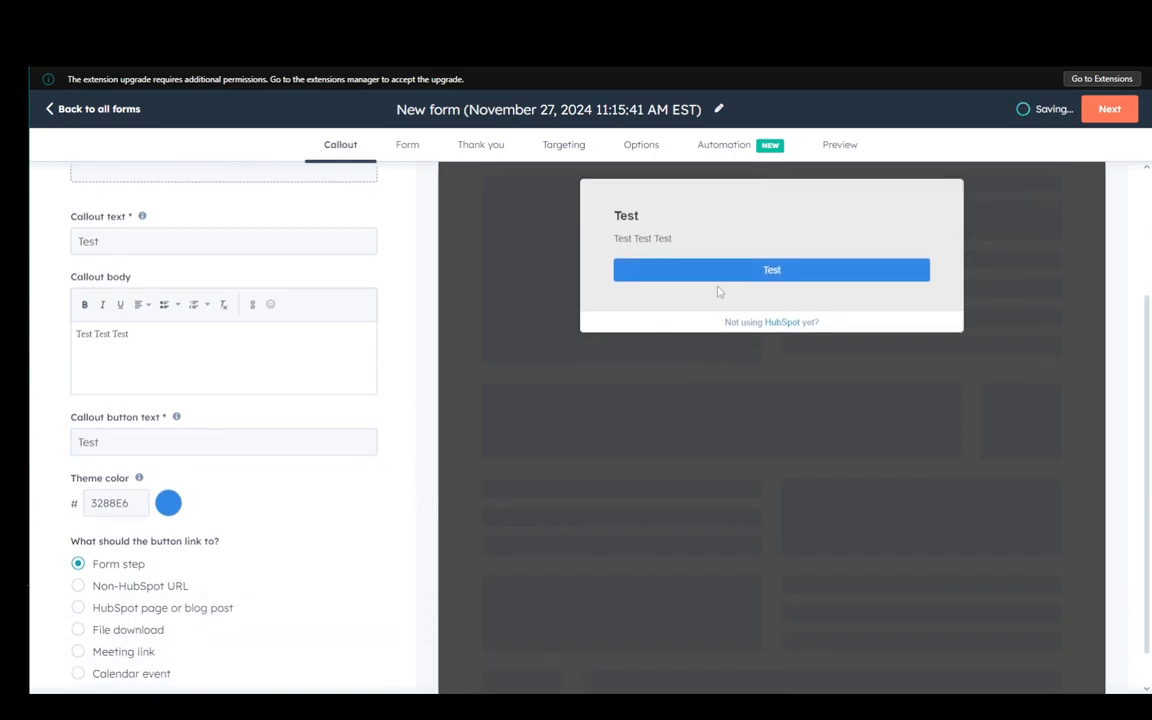
pyautogui.click(132, 502)
pyautogui.press('BackSpace')
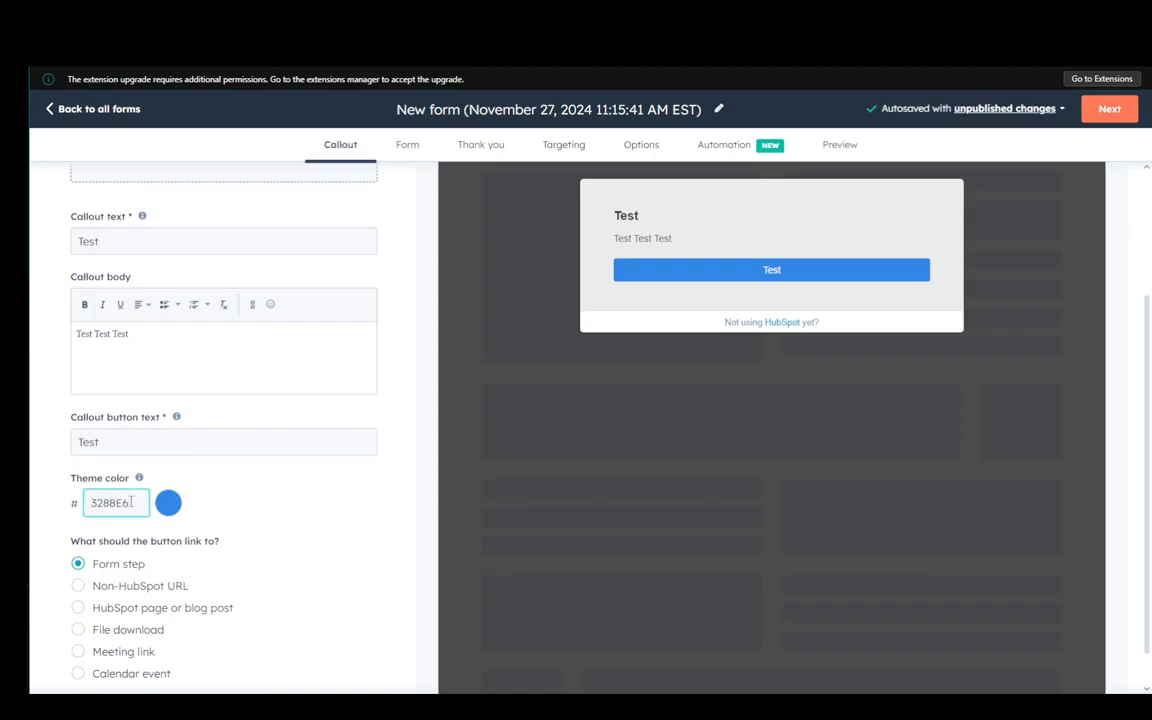
pyautogui.write('5')
pyautogui.press('BackSpace')
pyautogui.write('4')
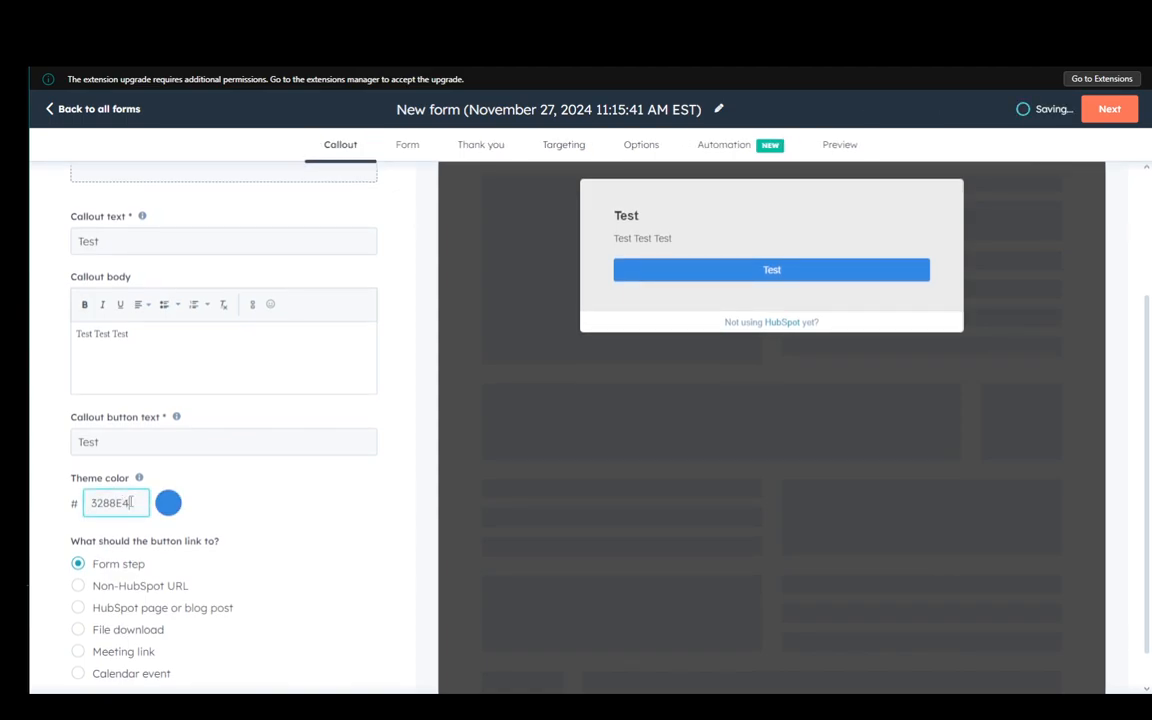
pyautogui.press('BackSpace')
pyautogui.write('0')
pyautogui.press('BackSpace')
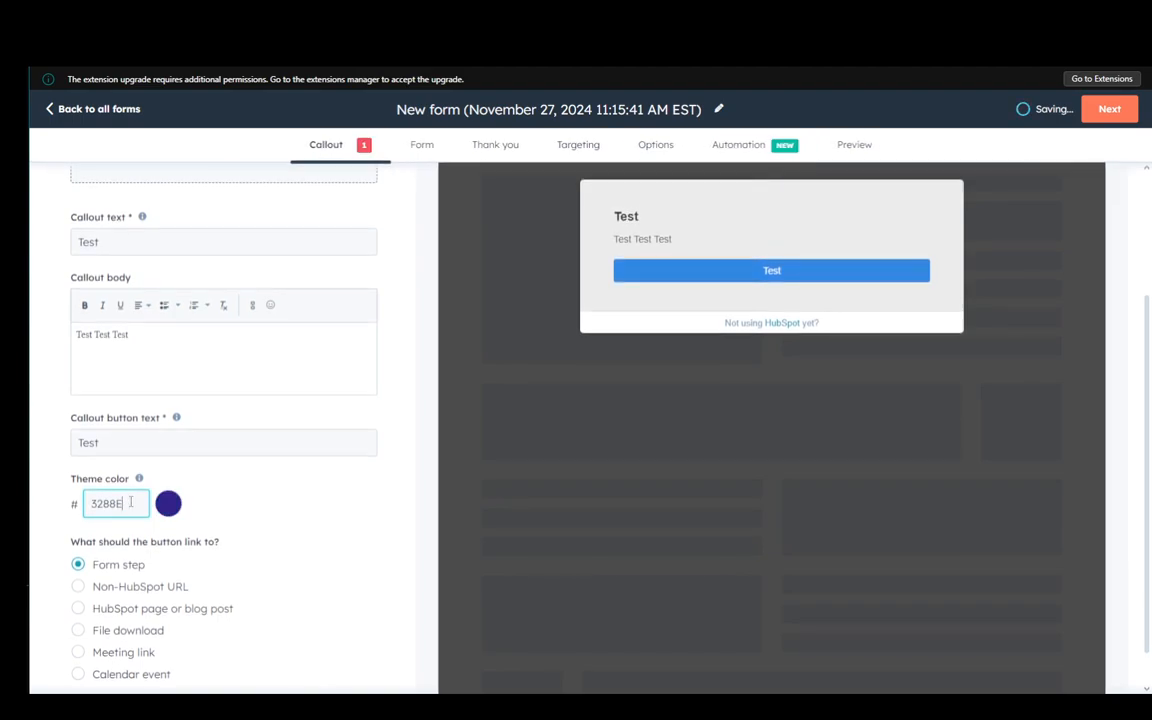
pyautogui.write('1')
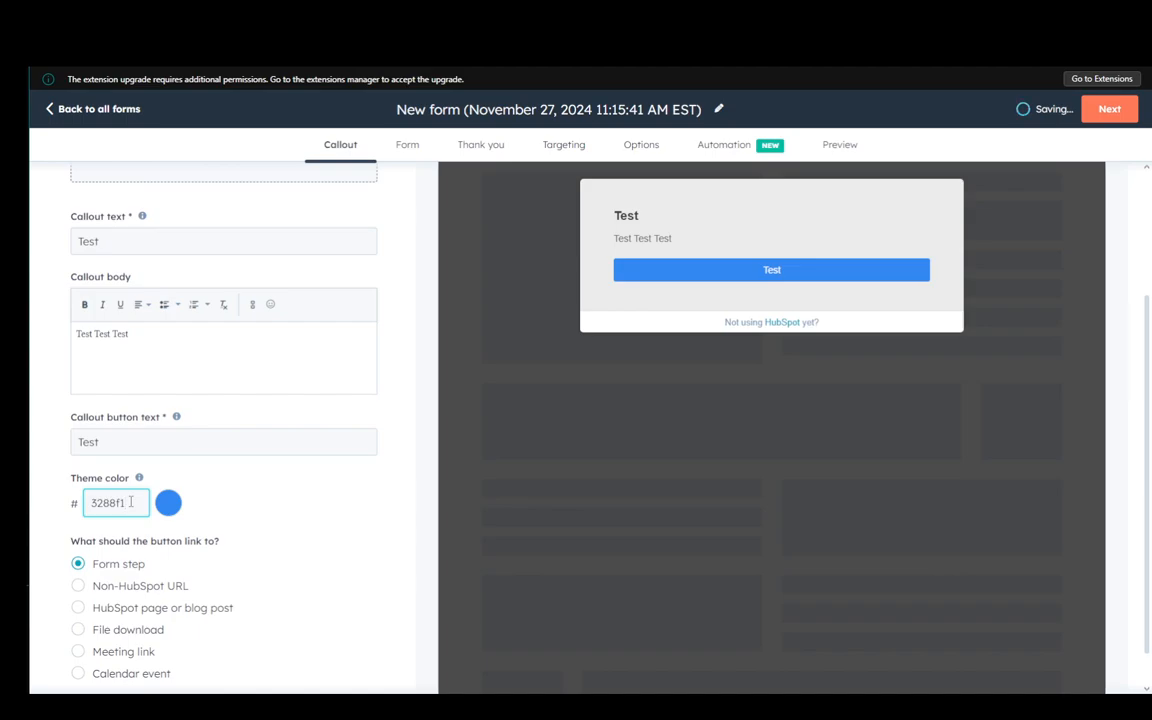
pyautogui.press('BackSpace')
# Look over the callout button's link options and open the settings of the Form step
pyautogui.scroll(-1, 194, 413)
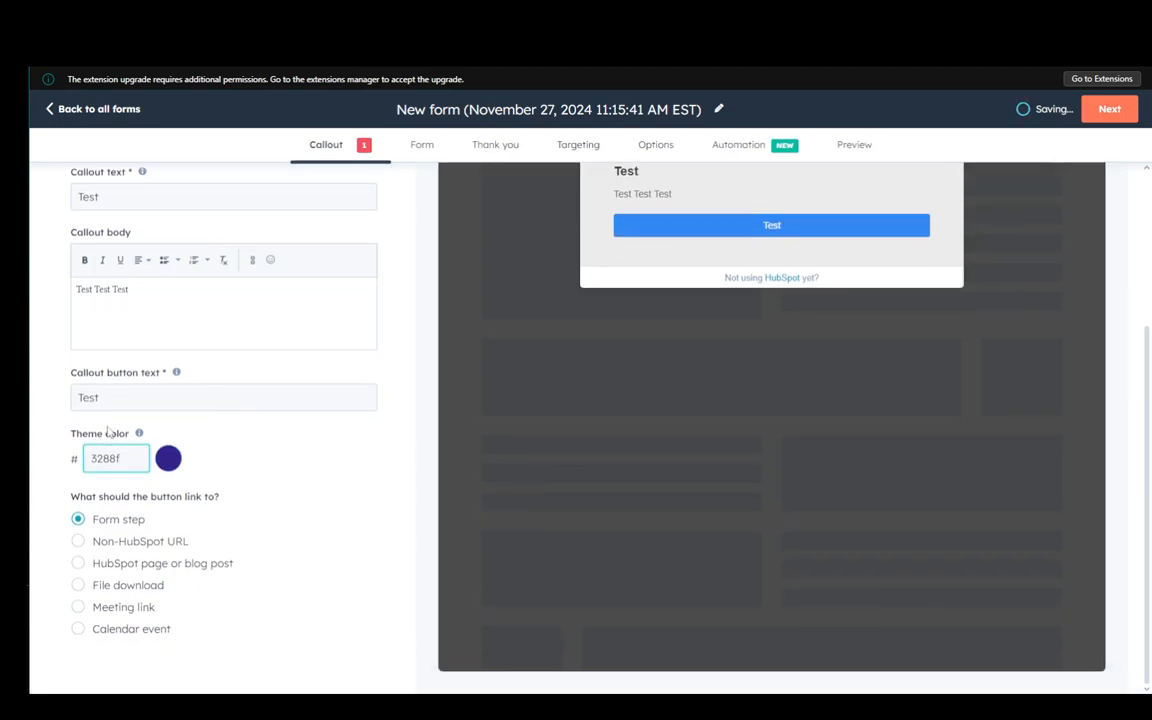
pyautogui.click(300, 506)
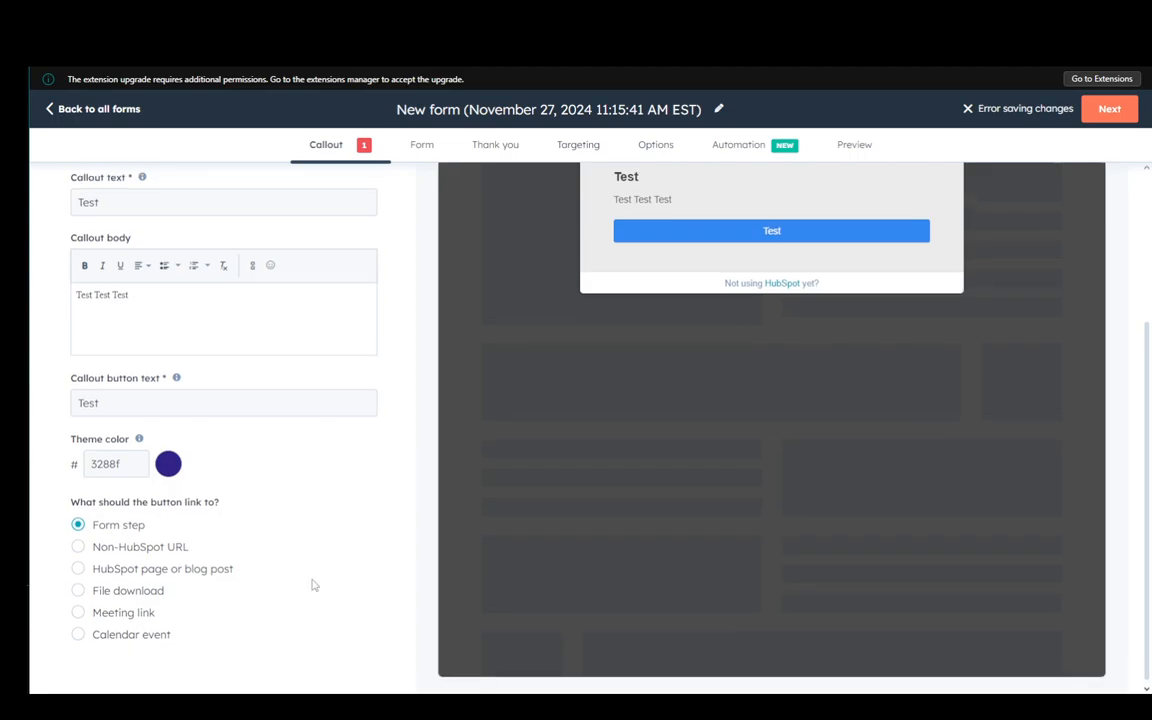
pyautogui.scroll(3, 311, 584)
pyautogui.click(424, 146)
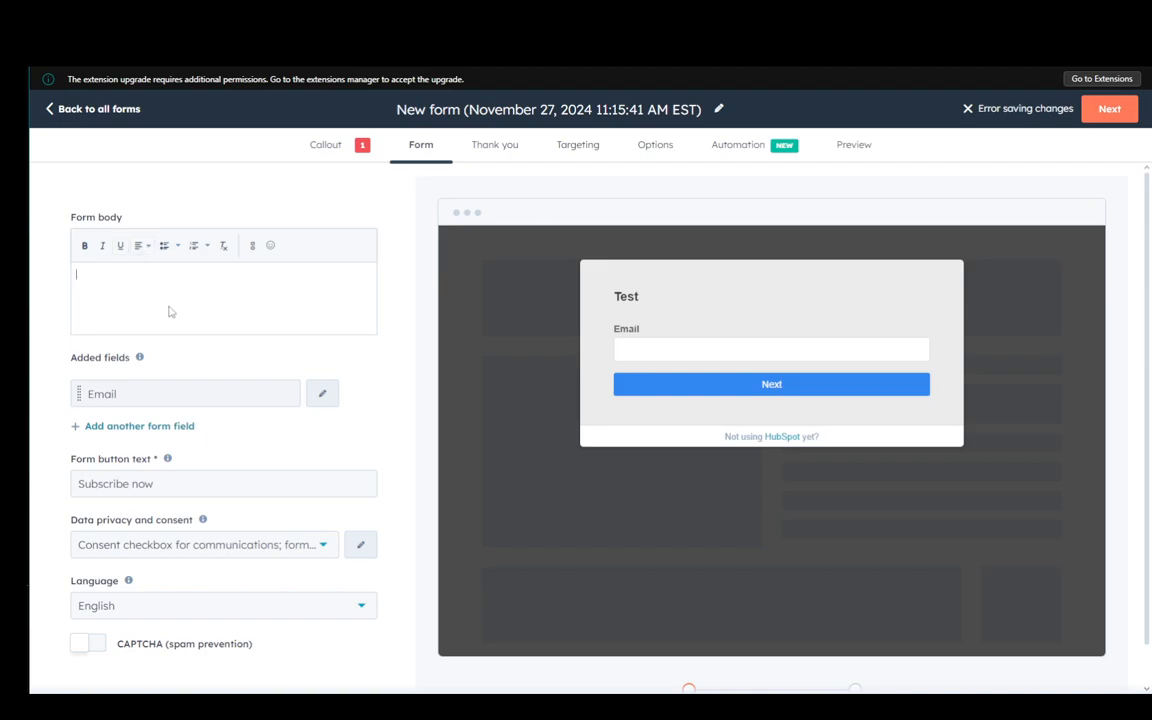
# Set the form body to "Test" and add First name and Last name fields to the form
pyautogui.write('Test')
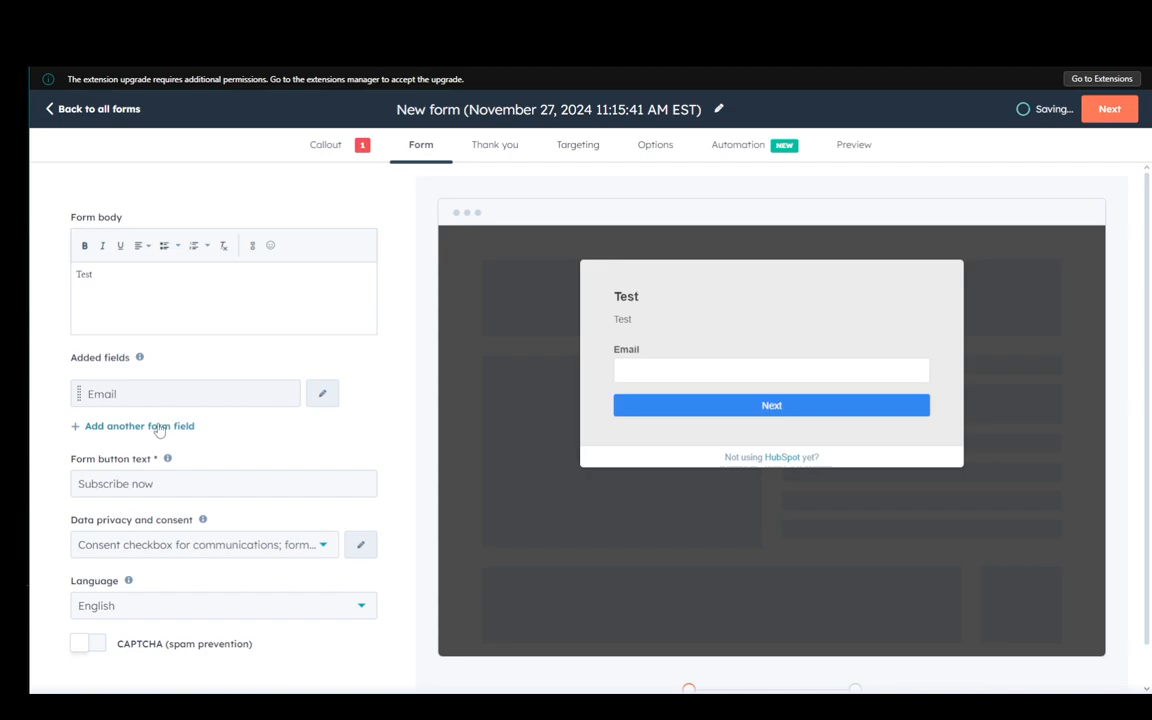
pyautogui.scroll(-1, 157, 404)
pyautogui.click(178, 382)
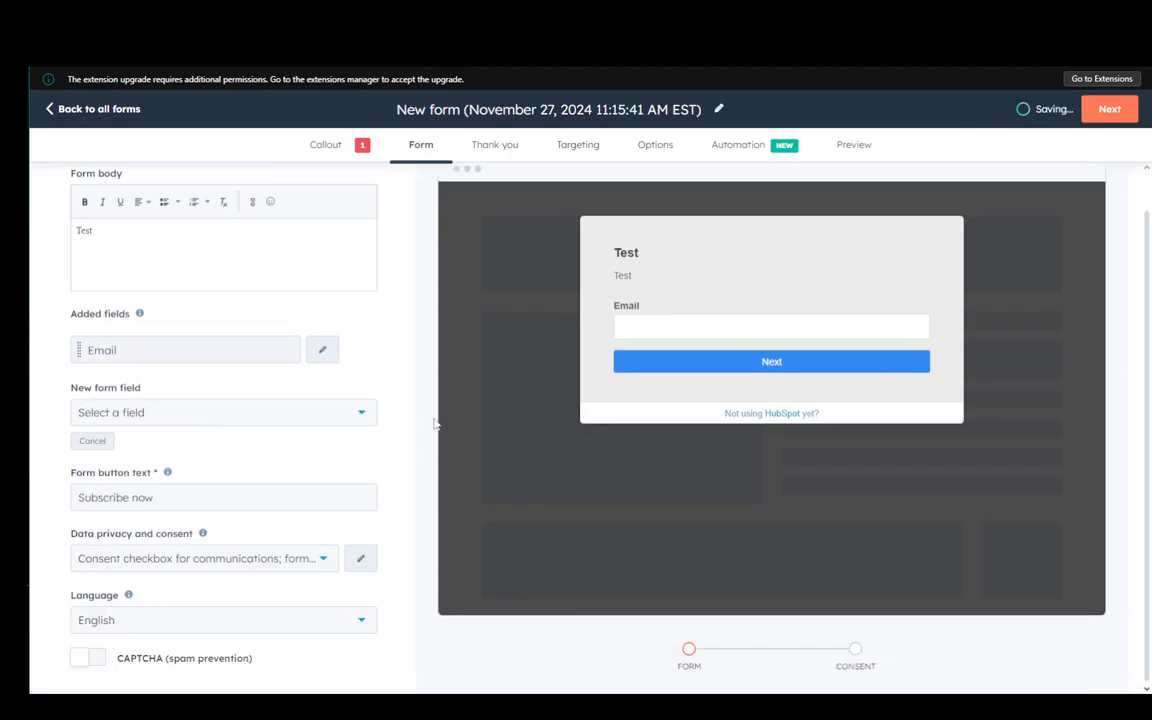
pyautogui.click(118, 412)
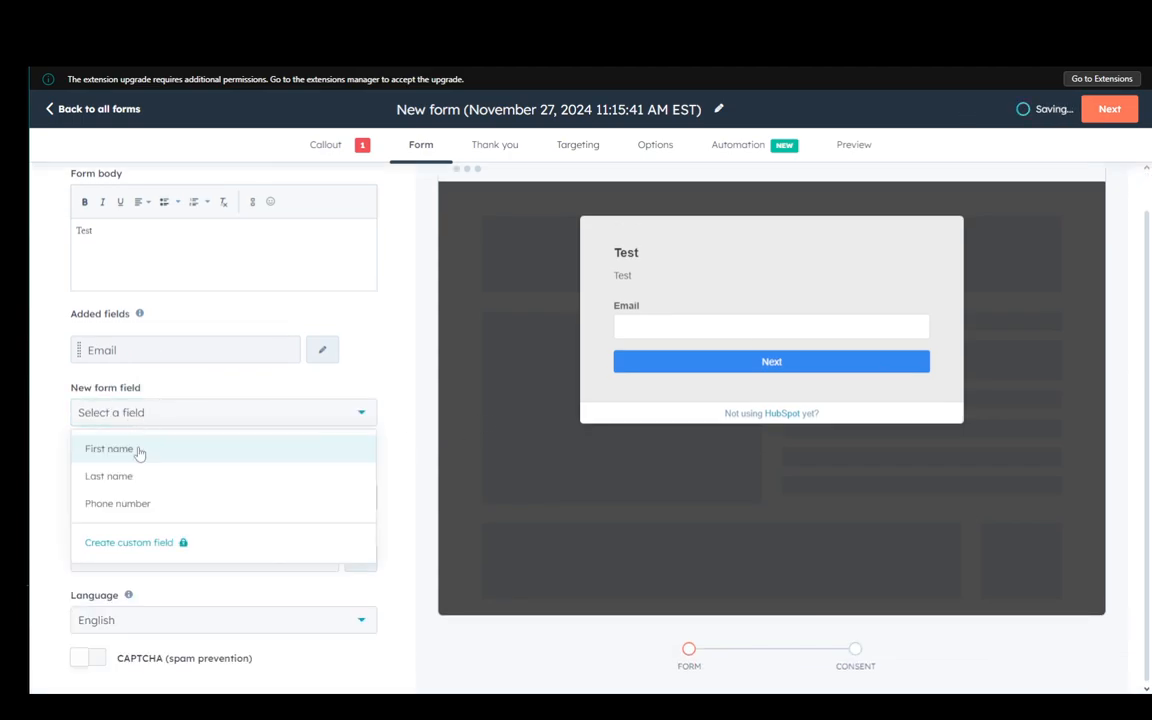
pyautogui.click(140, 450)
pyautogui.click(142, 418)
pyautogui.click(134, 450)
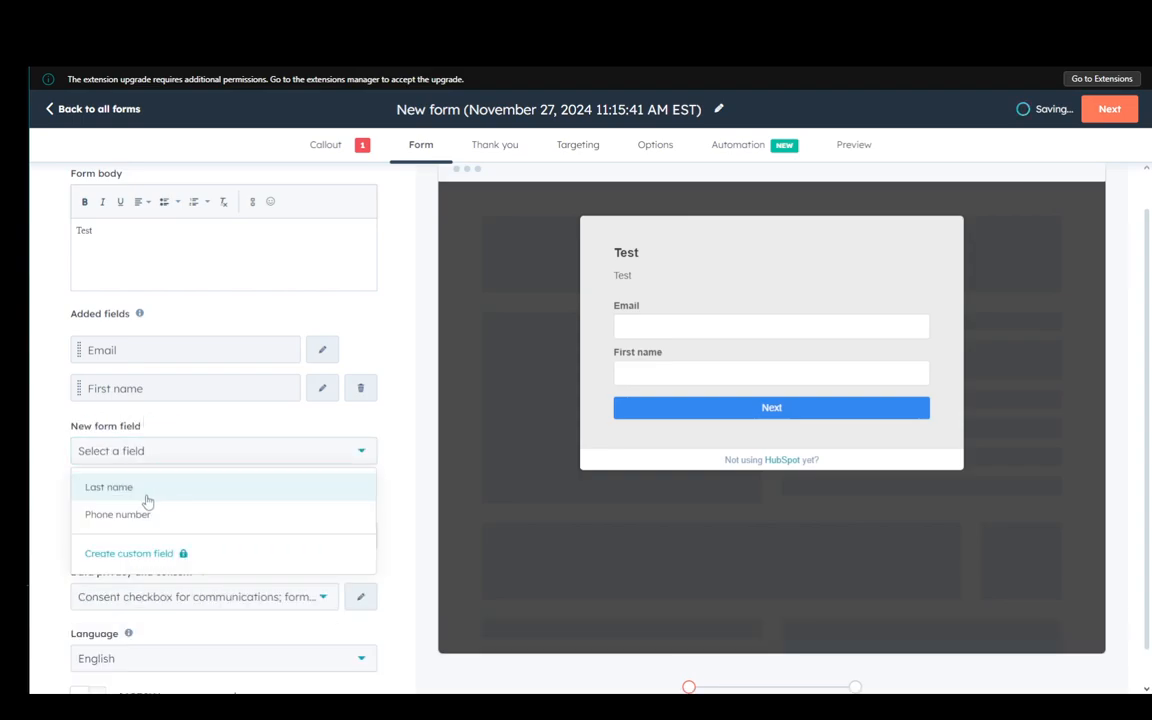
pyautogui.click(112, 487)
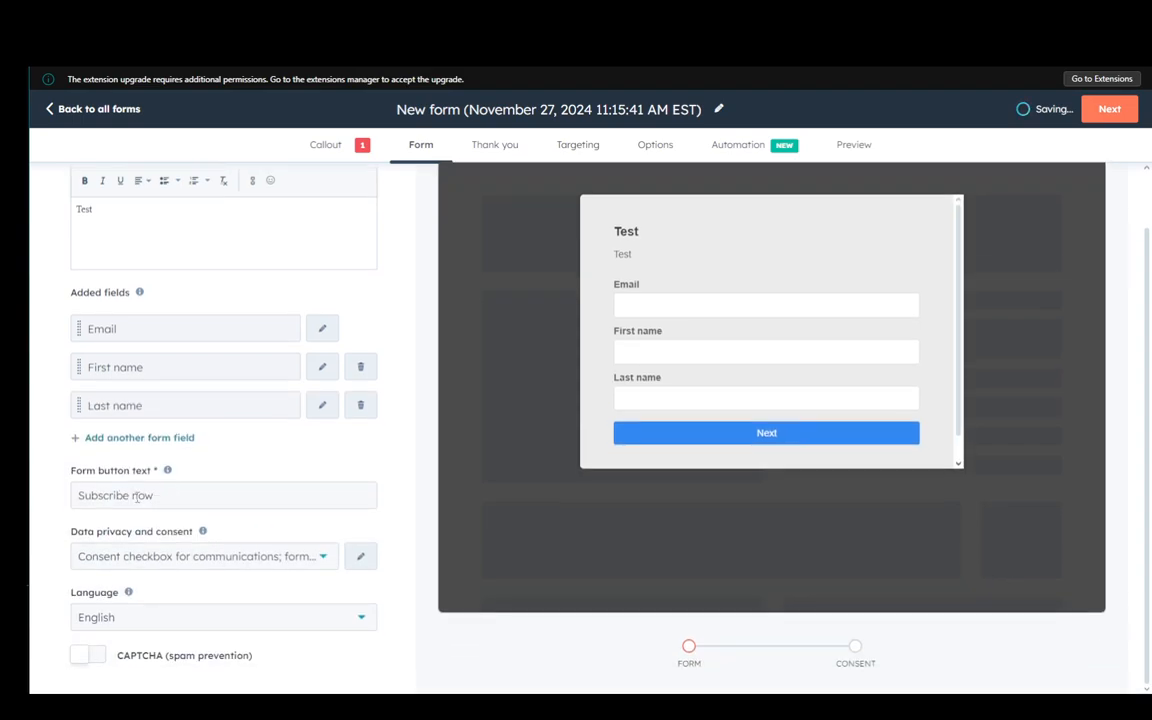
# Set the form button text to "Test" and turn on CAPTCHA spam prevention
pyautogui.tripleClick(155, 495)
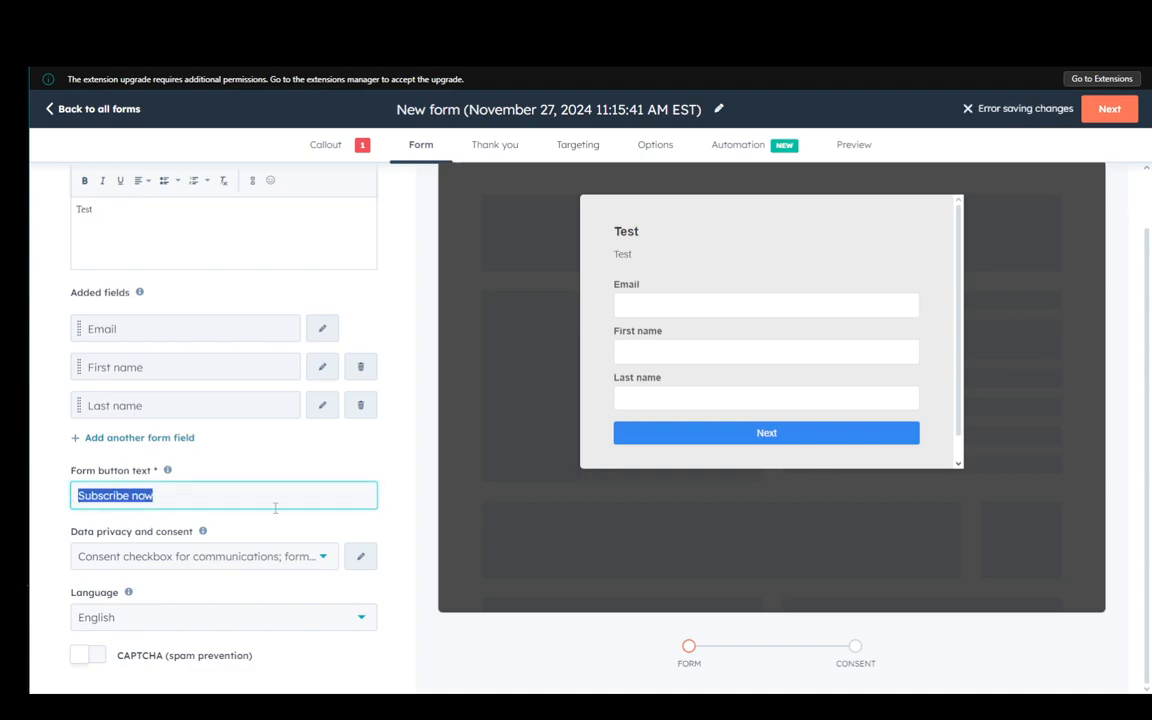
pyautogui.write('Test')
pyautogui.click(472, 470)
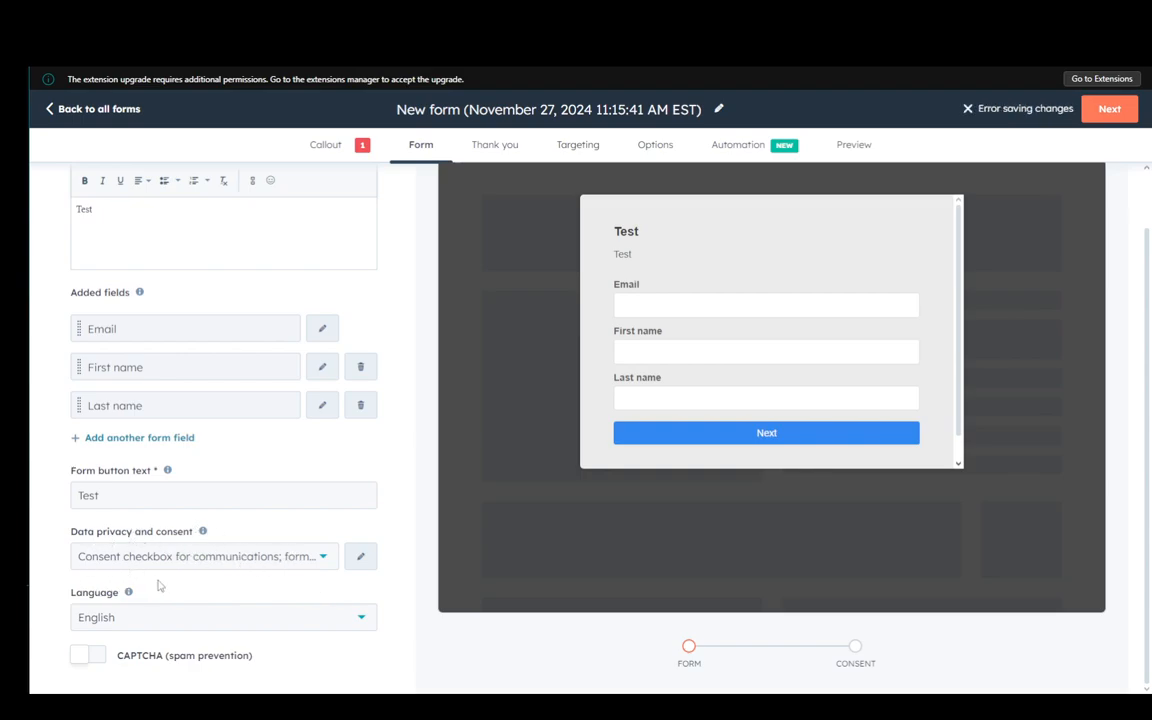
pyautogui.click(99, 659)
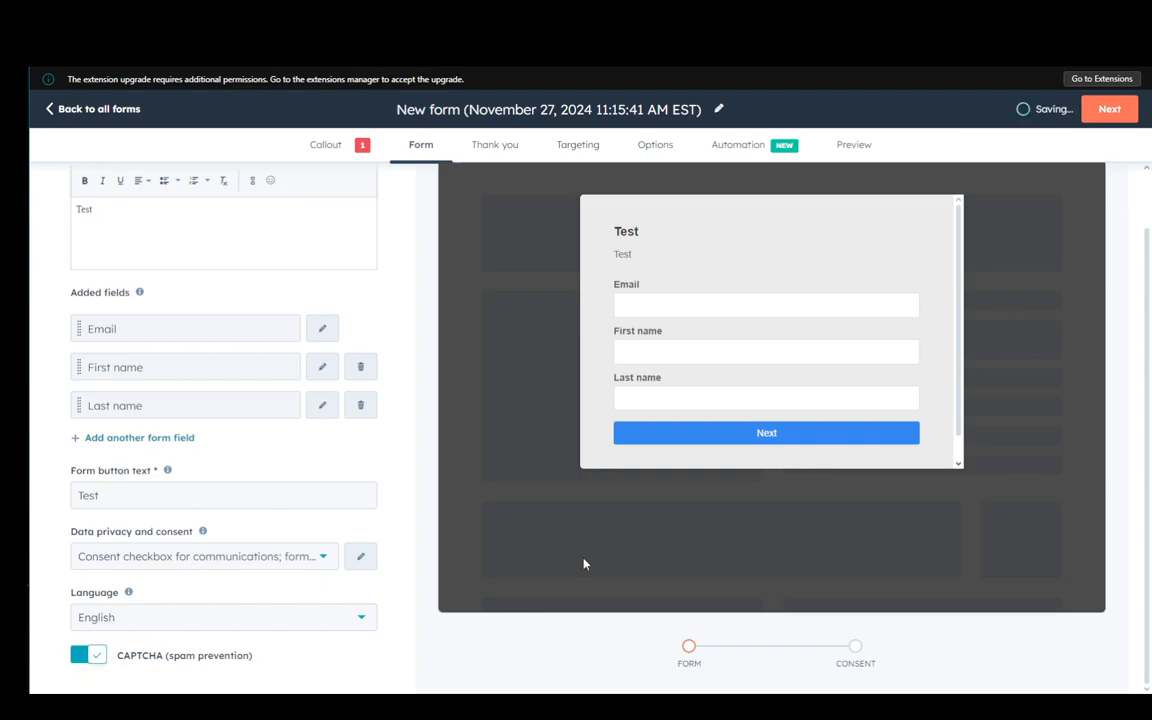
# Look over the thank-you message and the targeting settings for website URL, visitor behavior and triggers
pyautogui.click(1108, 108)
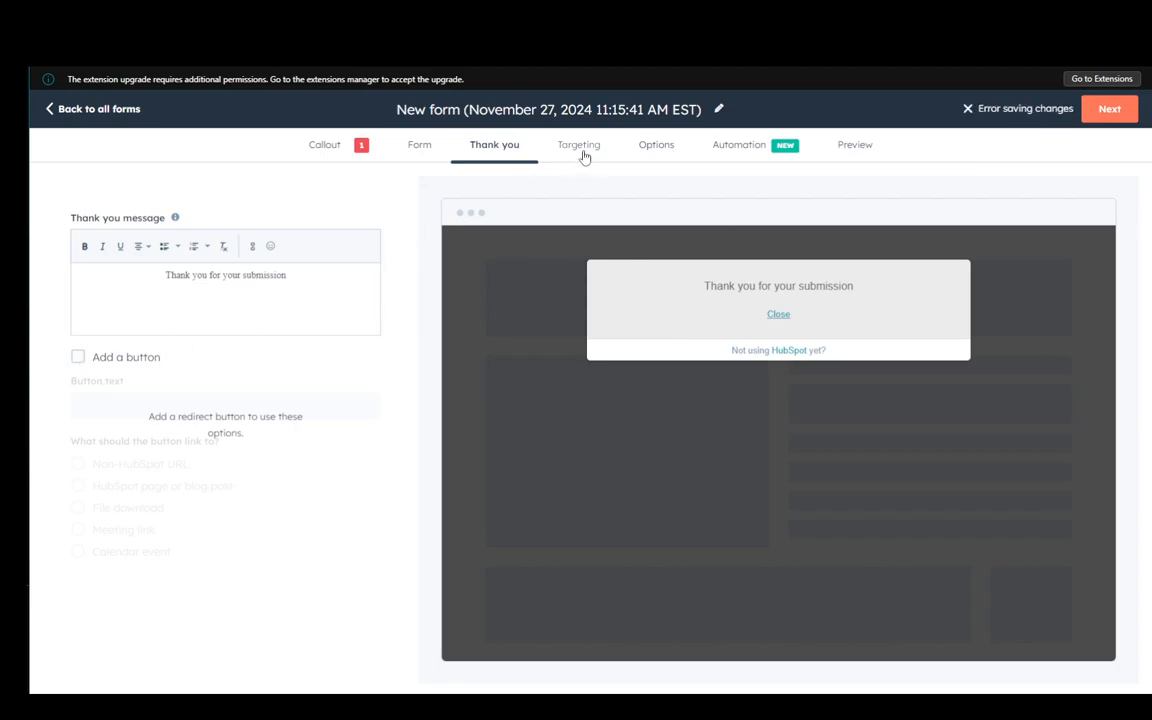
pyautogui.click(1127, 116)
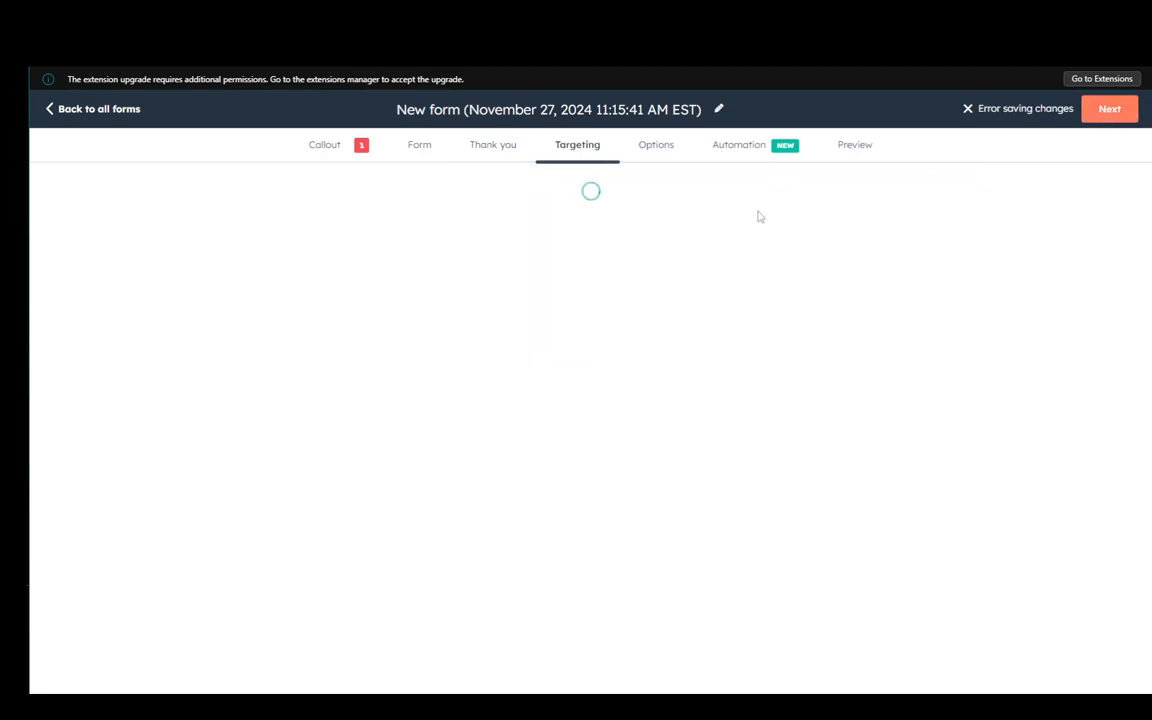
pyautogui.scroll(-1, 383, 380)
pyautogui.scroll(1, 380, 365)
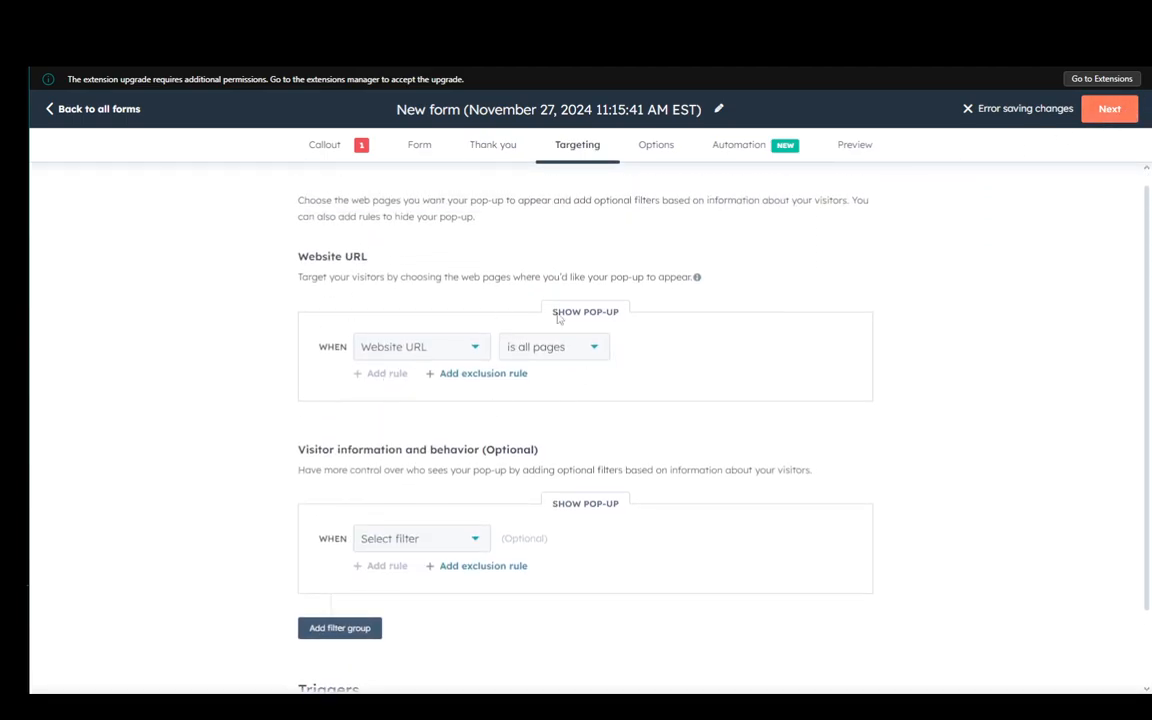
pyautogui.scroll(-2, 423, 289)
pyautogui.scroll(2, 432, 504)
pyautogui.scroll(-2, 399, 424)
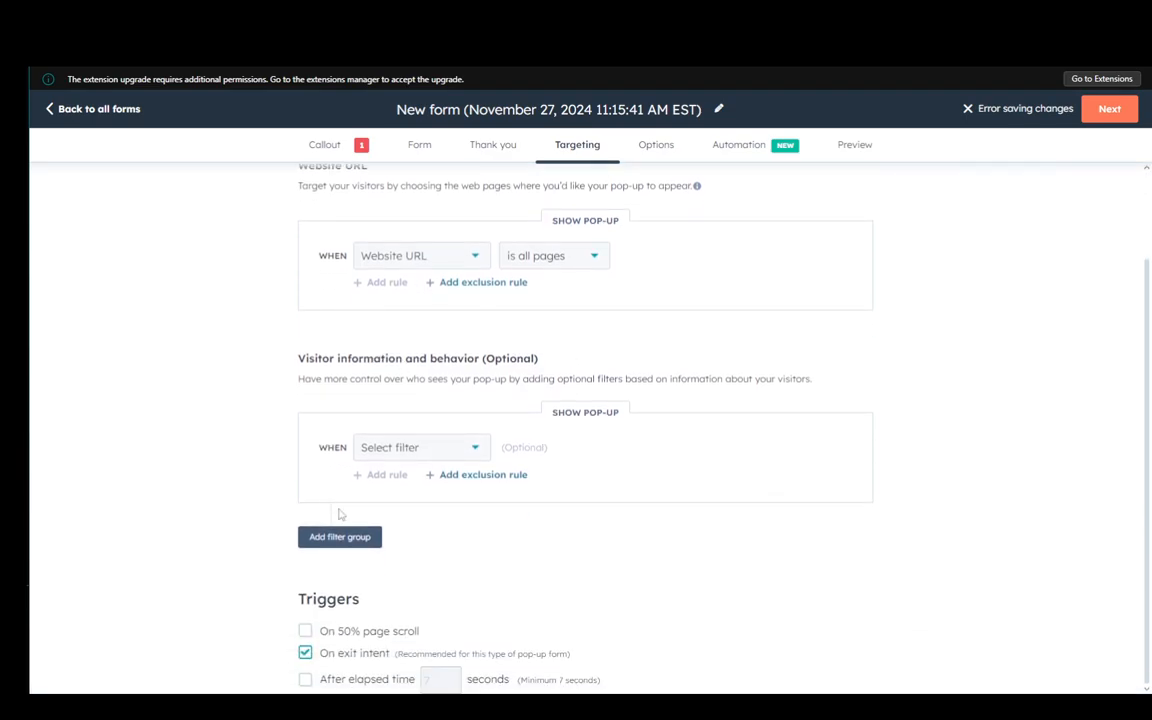
pyautogui.scroll(2, 340, 350)
pyautogui.moveTo(300, 271); pyautogui.dragTo(400, 270)
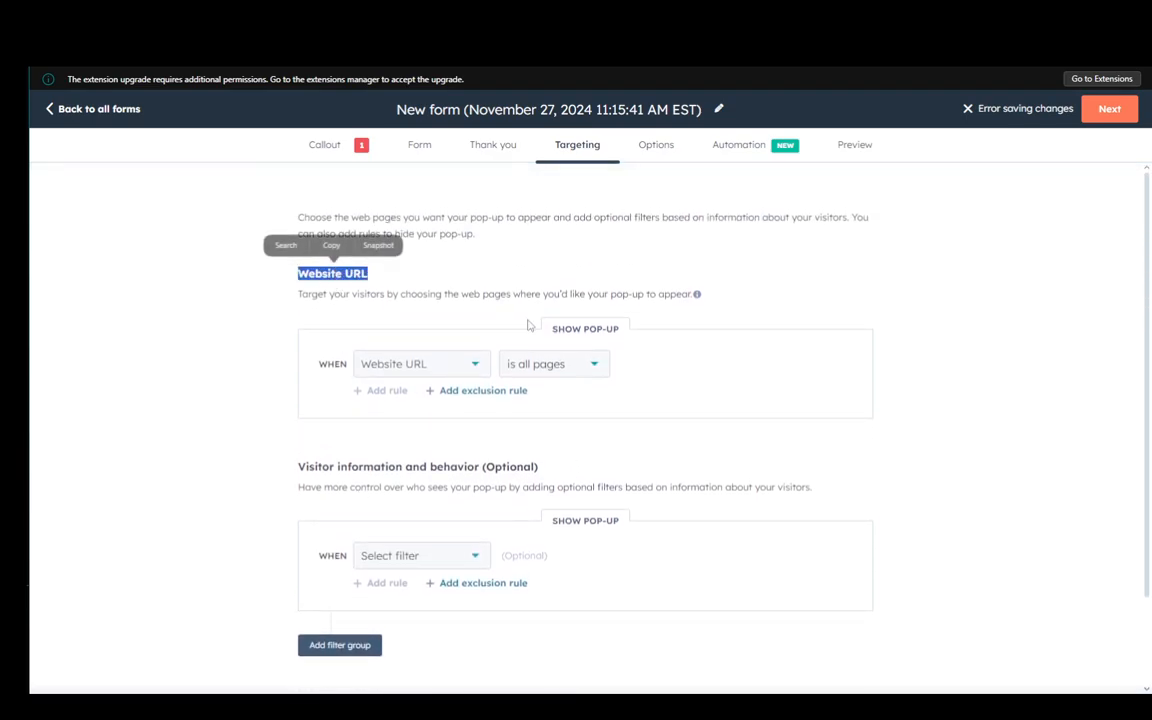
pyautogui.click(502, 343)
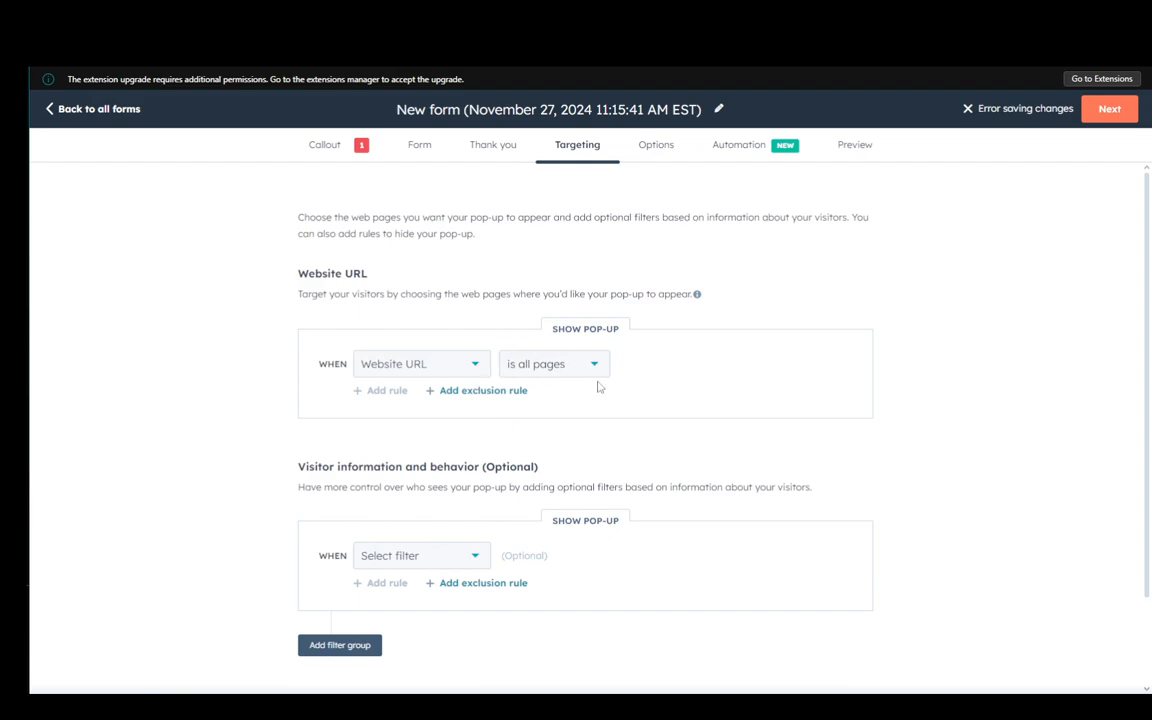
pyautogui.scroll(-2, 406, 424)
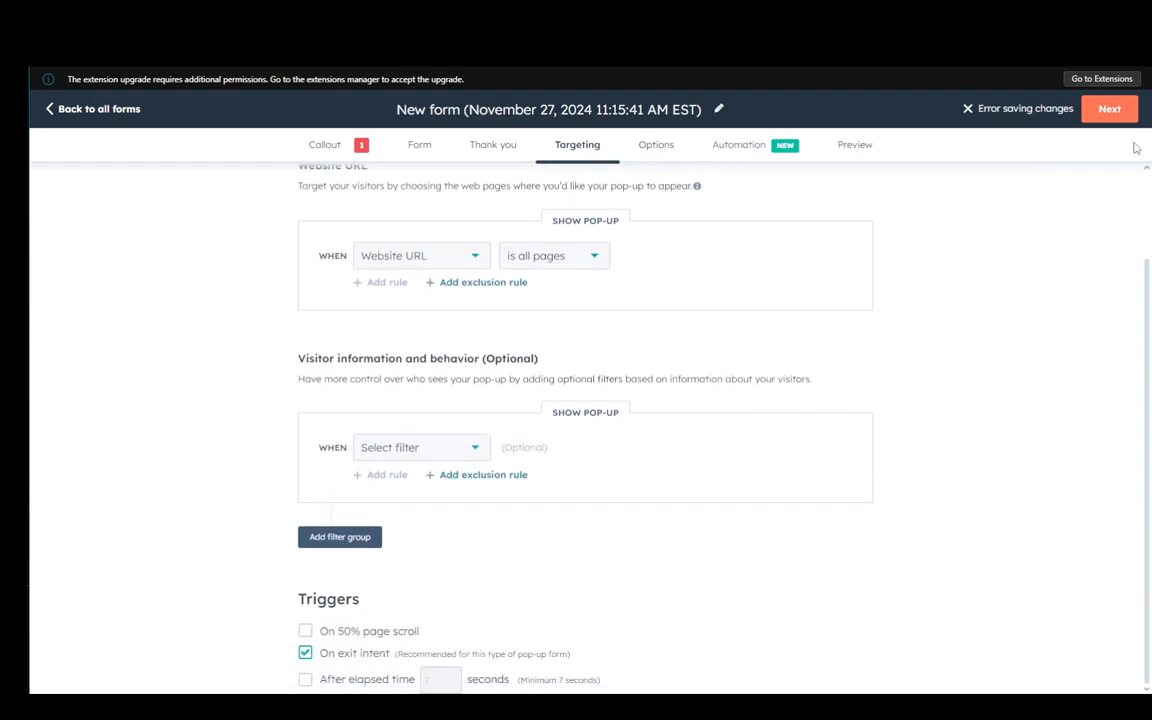
# Look over the pop-up form's general options and its follow-up automation settings
pyautogui.click(656, 144)
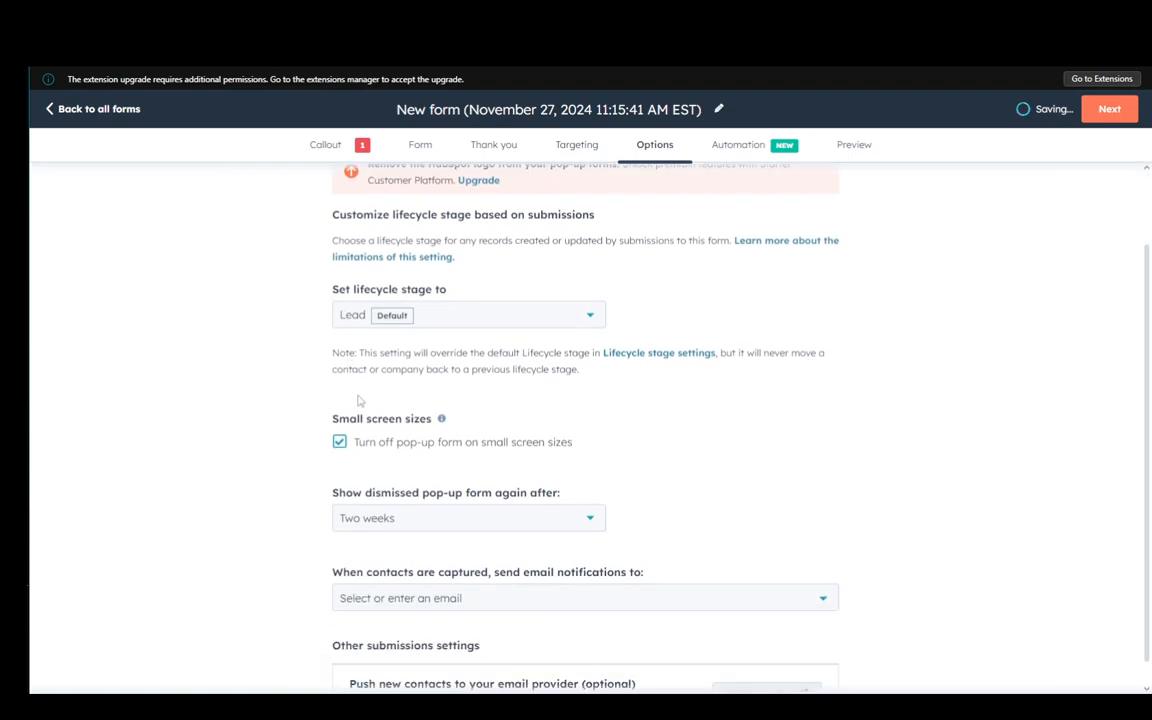
pyautogui.click(737, 144)
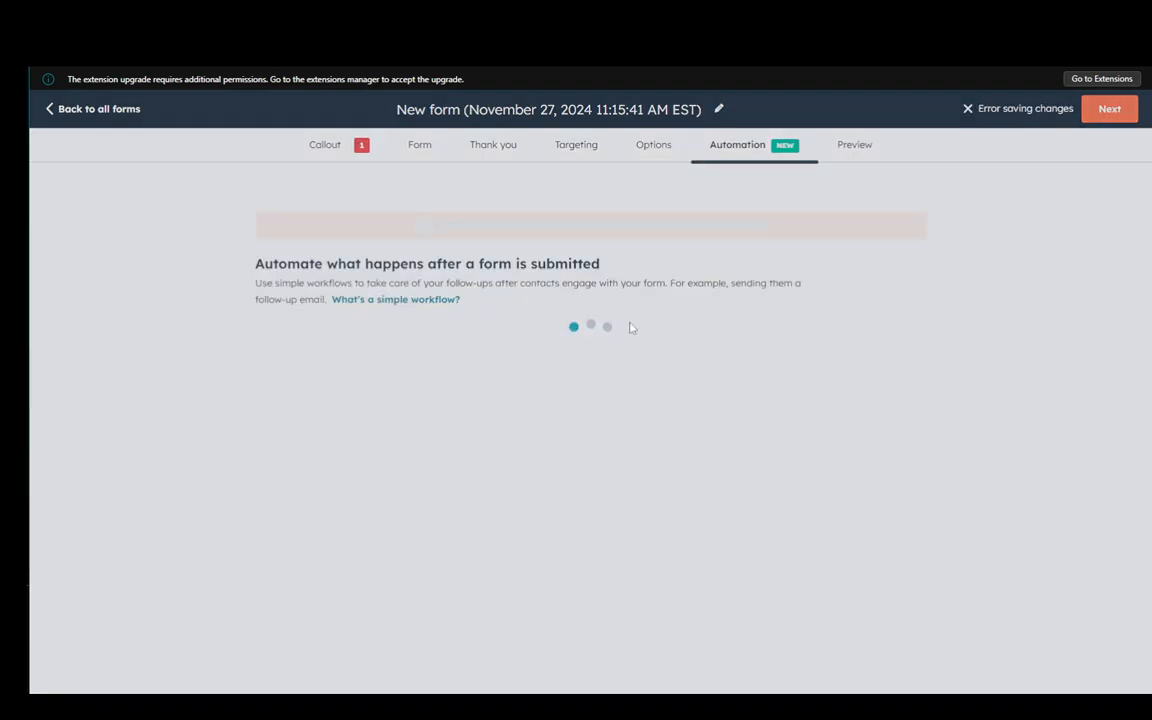
pyautogui.click(751, 190)
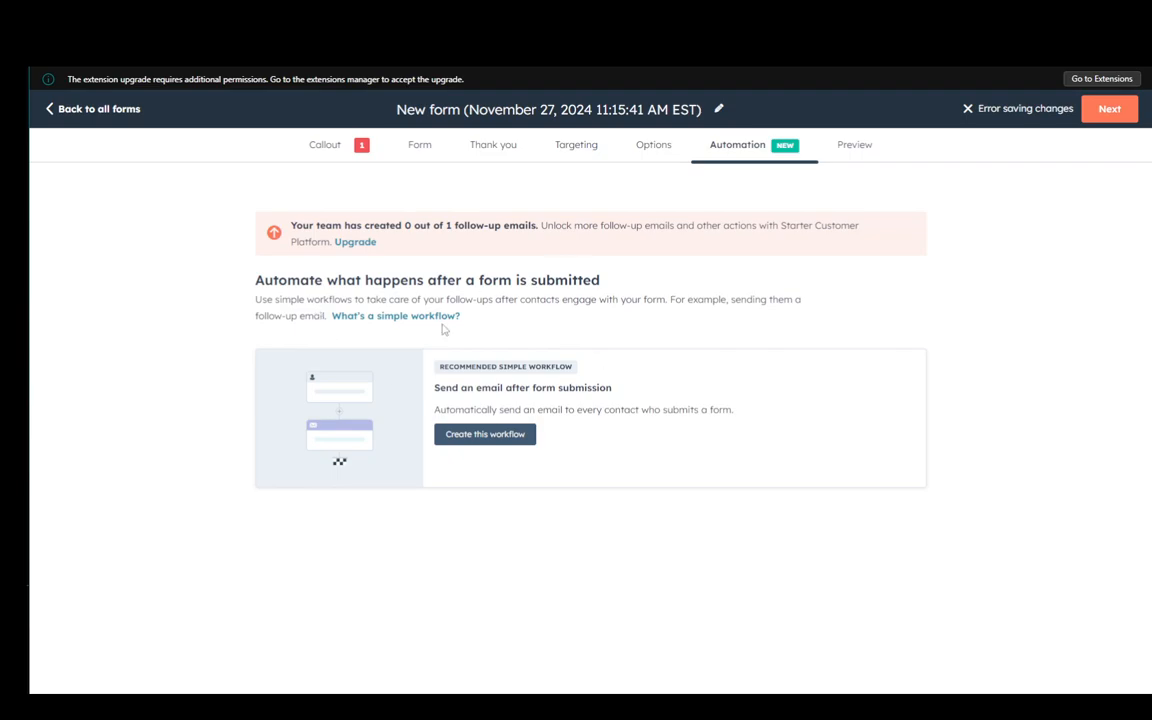
# Preview the pop-up form's callout and check which errors block publishing
pyautogui.click(855, 145)
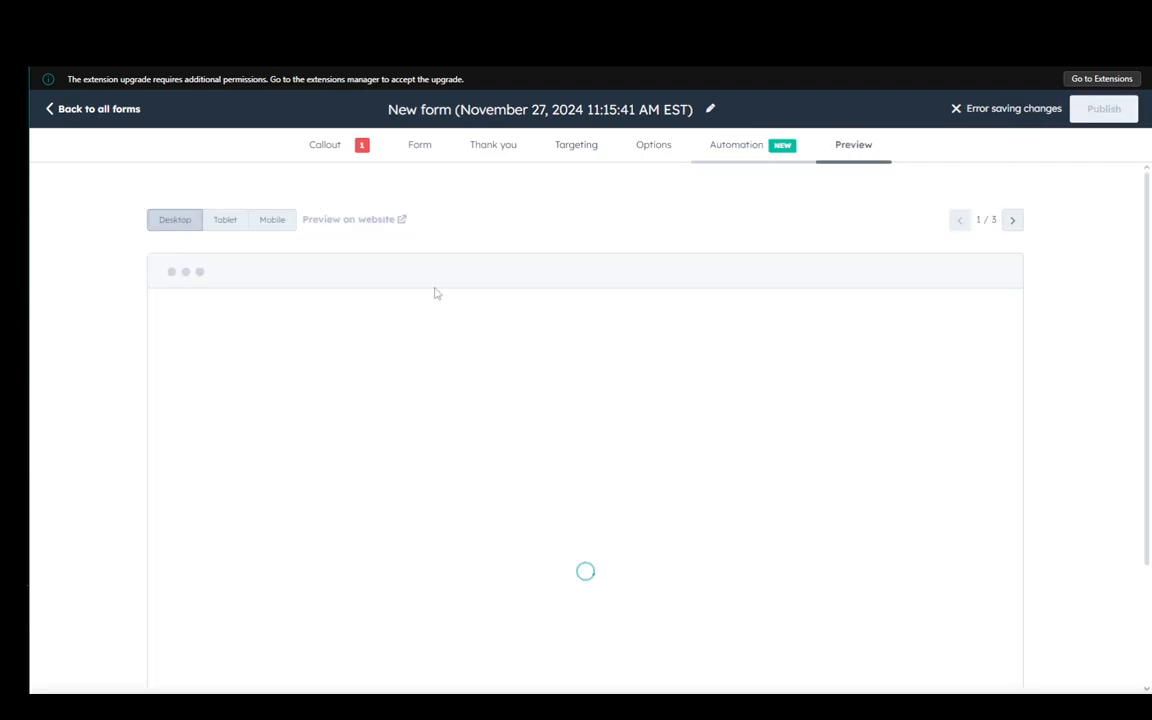
pyautogui.scroll(-2, 517, 442)
pyautogui.scroll(2, 527, 445)
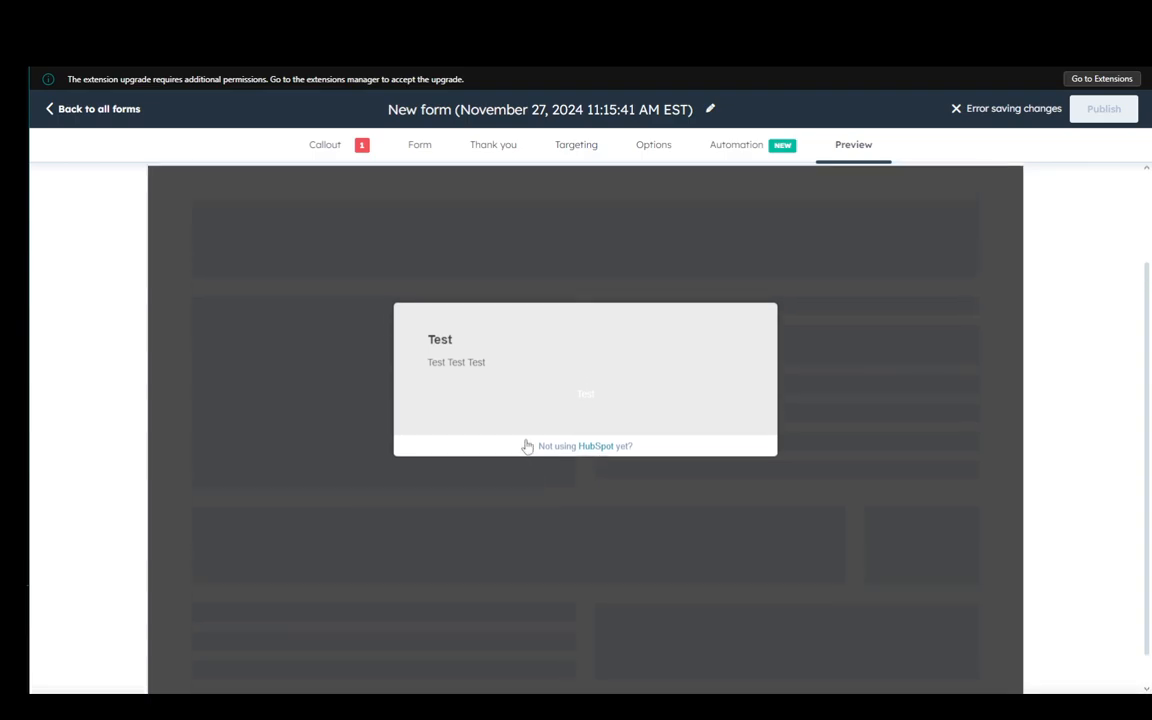
pyautogui.scroll(-2, 471, 452)
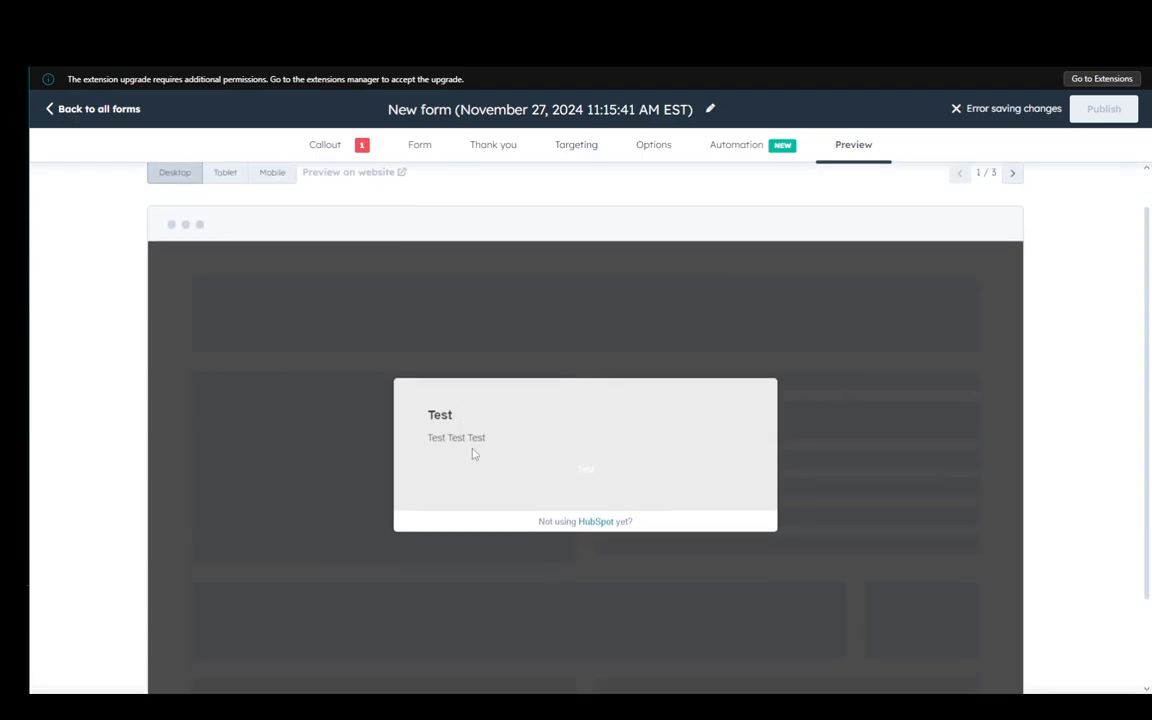
pyautogui.moveTo(1106, 107)
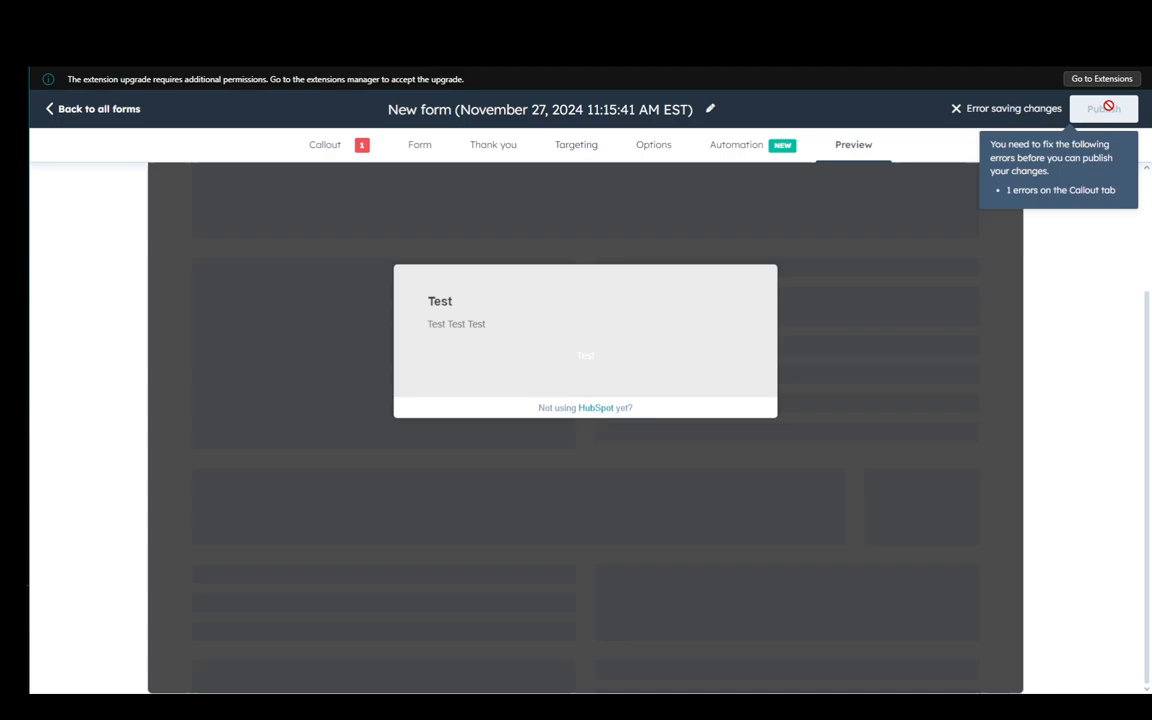
# Return to the callout settings and correct the theme color hex code to 3288f1
pyautogui.click(312, 146)
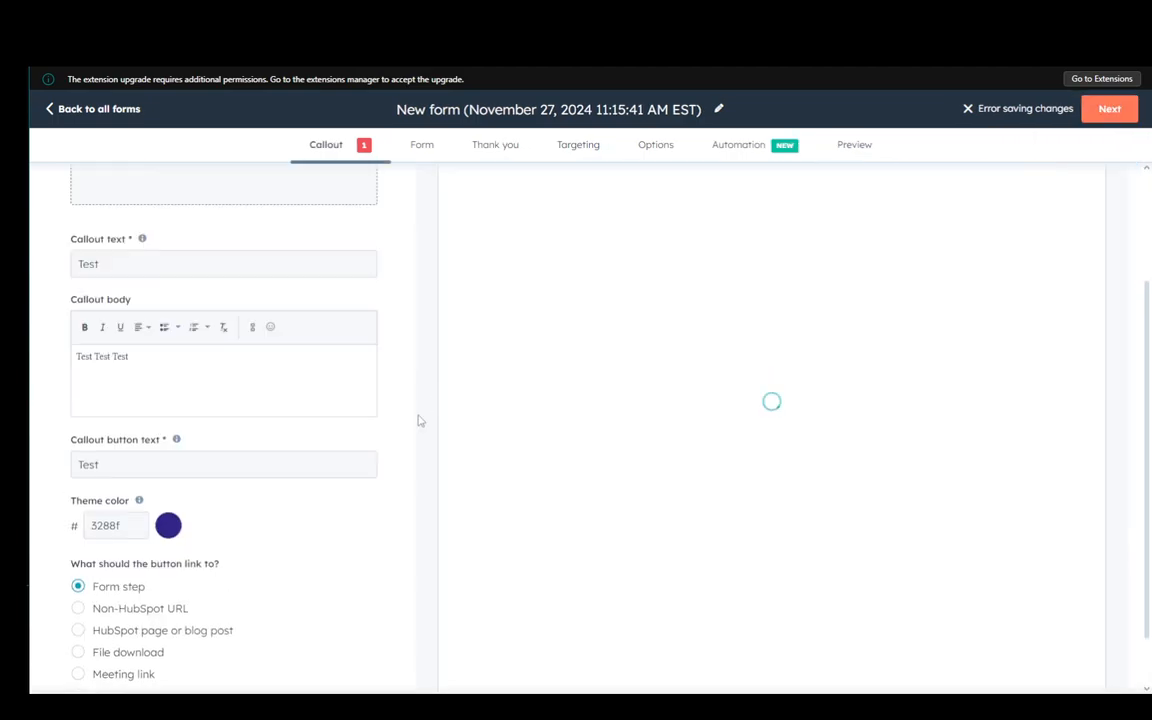
pyautogui.scroll(-1, 225, 424)
pyautogui.scroll(3, 372, 494)
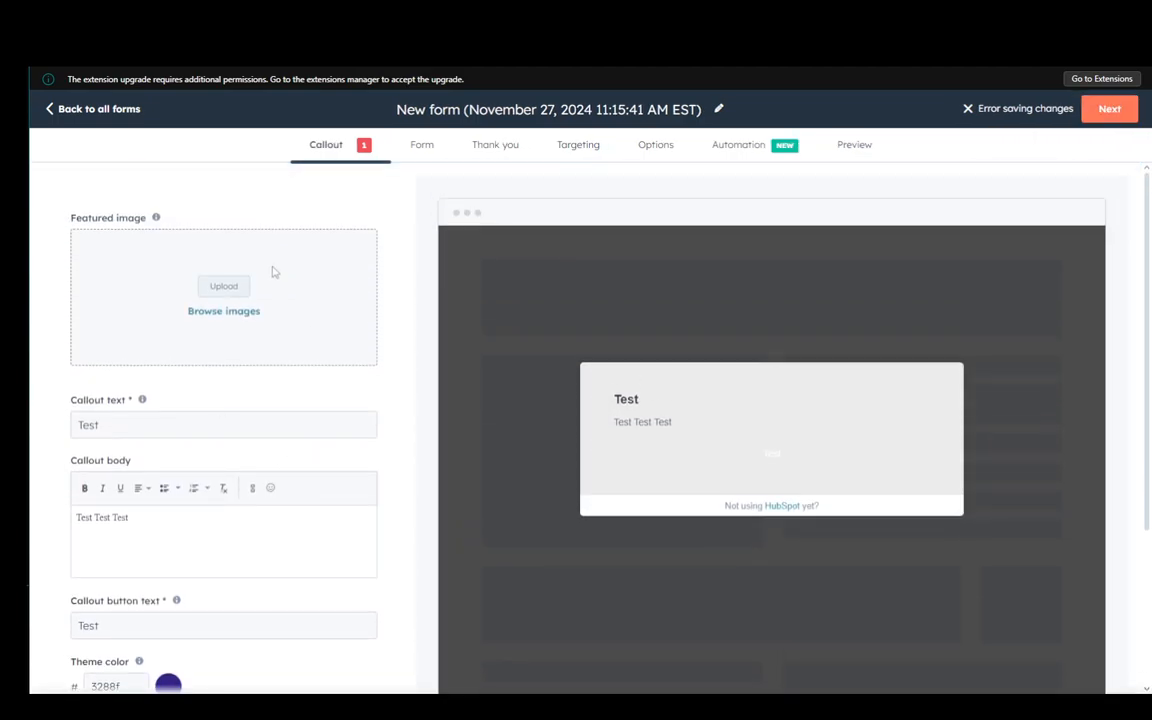
pyautogui.scroll(-3, 200, 309)
pyautogui.scroll(3, 219, 489)
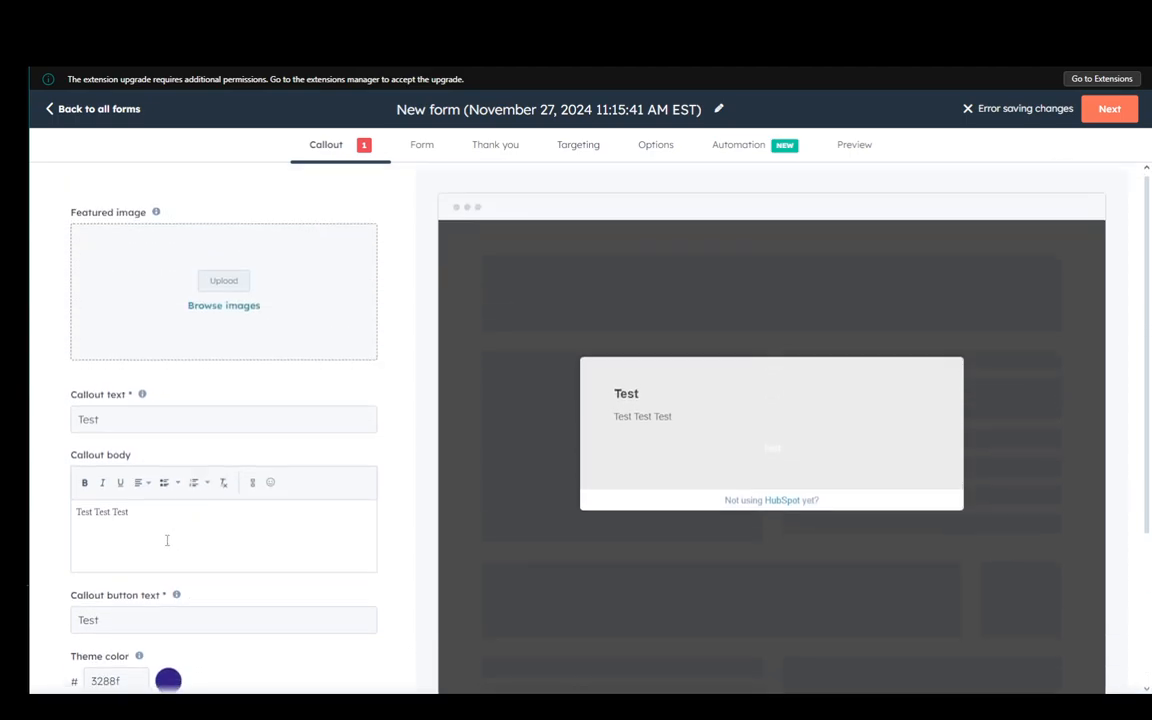
pyautogui.scroll(-2, 167, 540)
pyautogui.click(118, 502)
pyautogui.write('1')
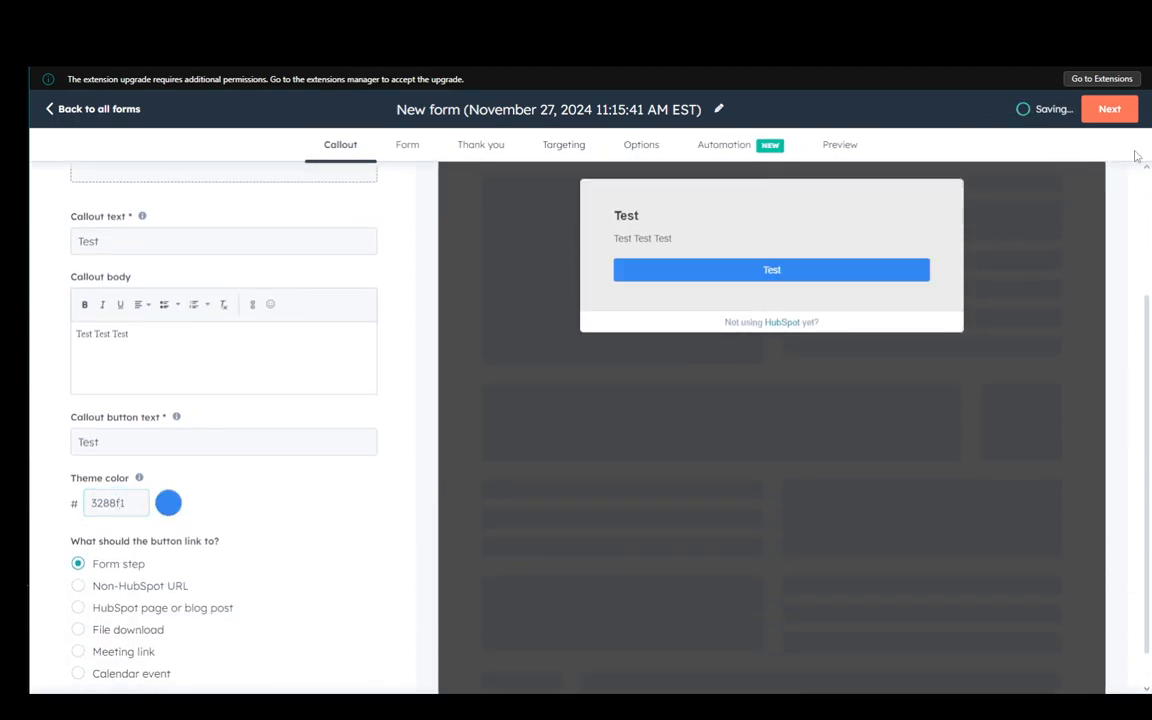
# Advance through the remaining form settings to the preview, check it, and publish the pop-up form live on the website
pyautogui.click(1114, 110)
pyautogui.click(1118, 112)
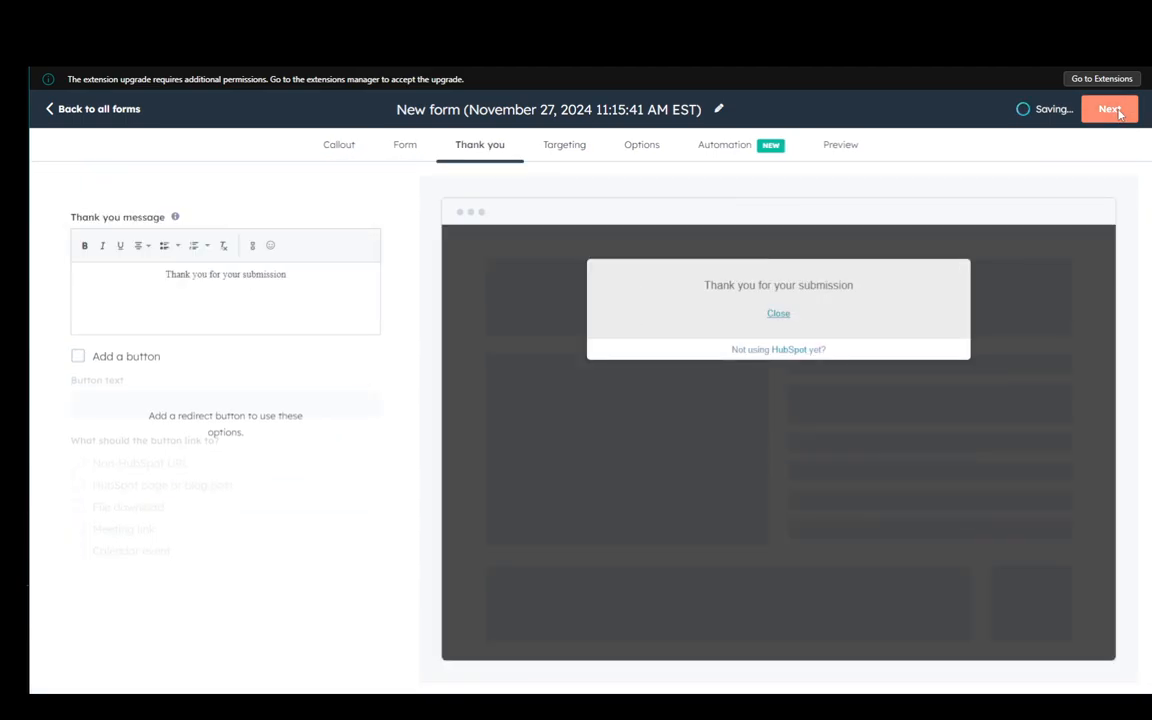
pyautogui.click(1114, 110)
pyautogui.click(1112, 110)
pyautogui.click(1112, 110)
pyautogui.click(1112, 110)
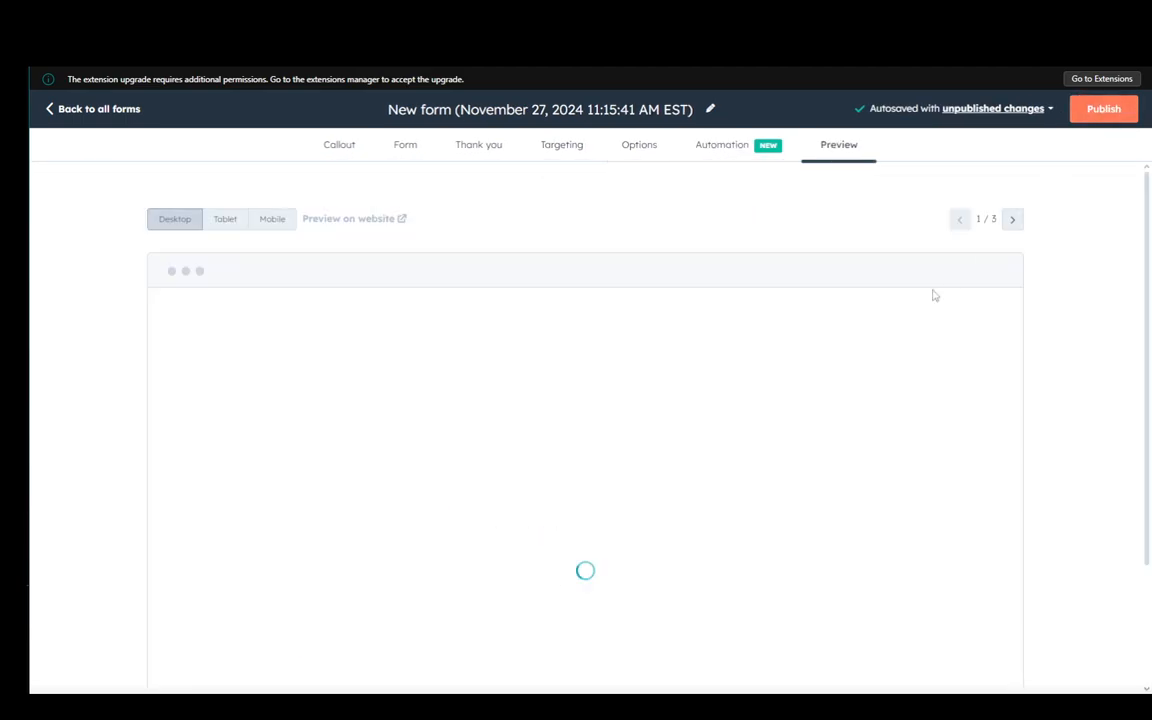
pyautogui.scroll(-2, 442, 558)
pyautogui.scroll(2, 442, 558)
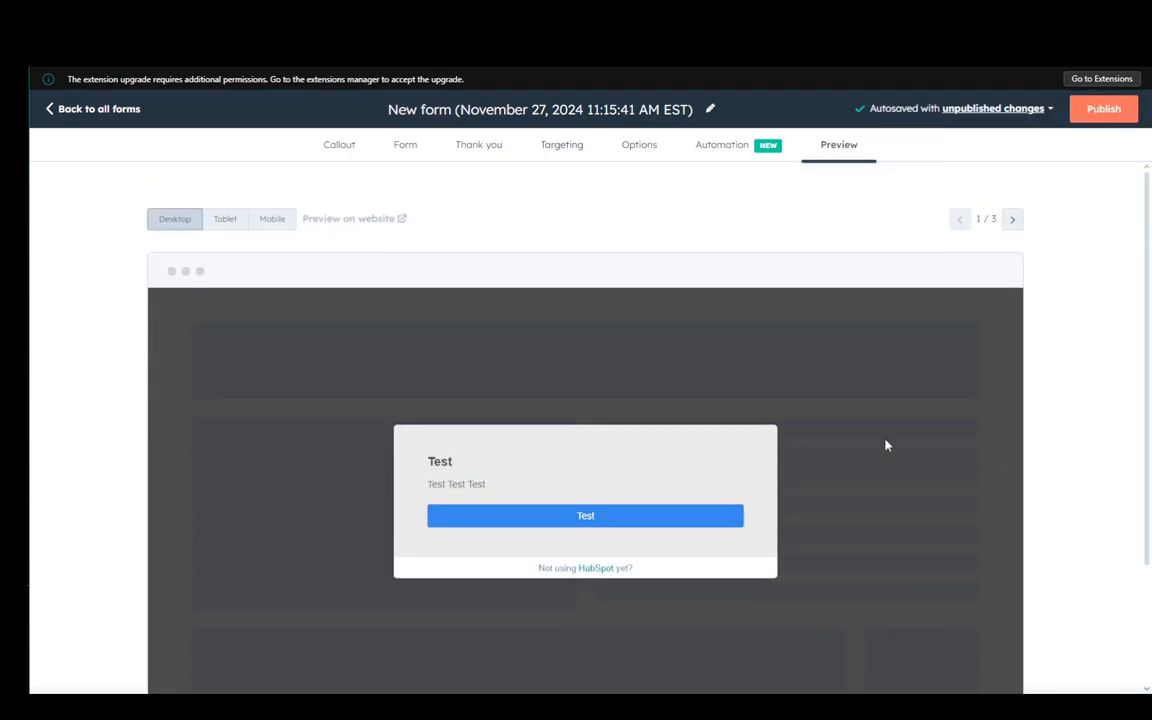
pyautogui.click(1104, 109)
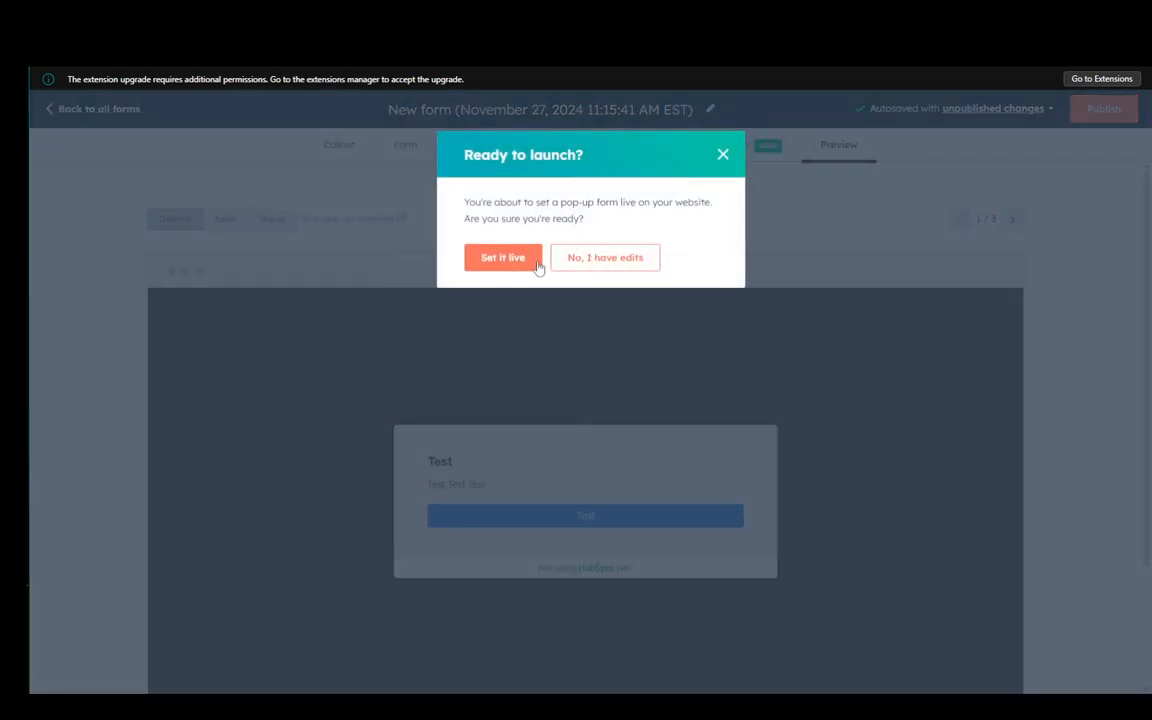
pyautogui.click(495, 266)
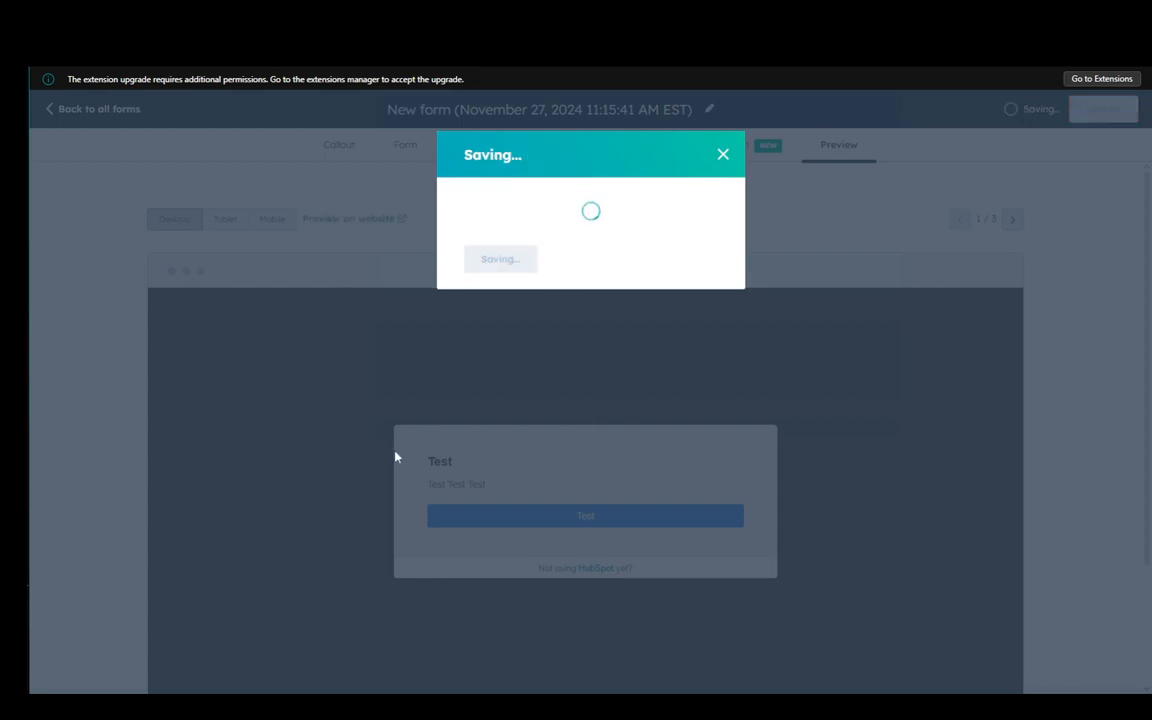